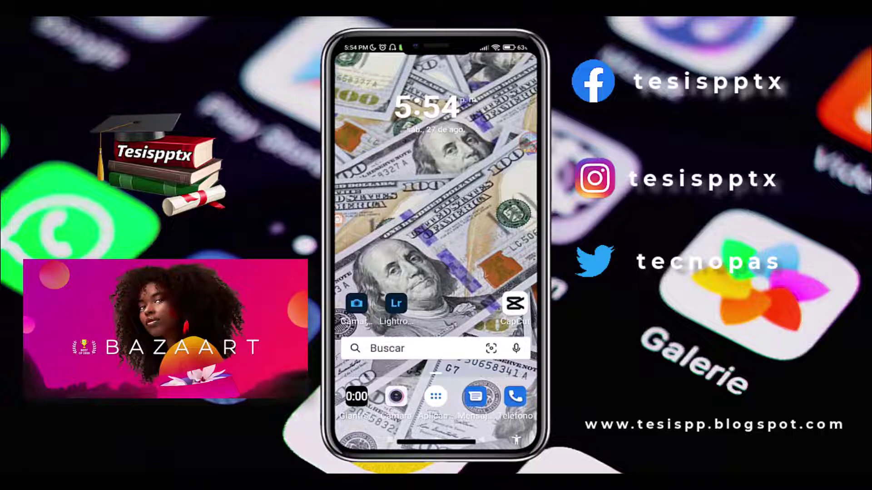
Step: Find 'play' in the phone's search and launch the Google Play Store
left_click(386, 348)
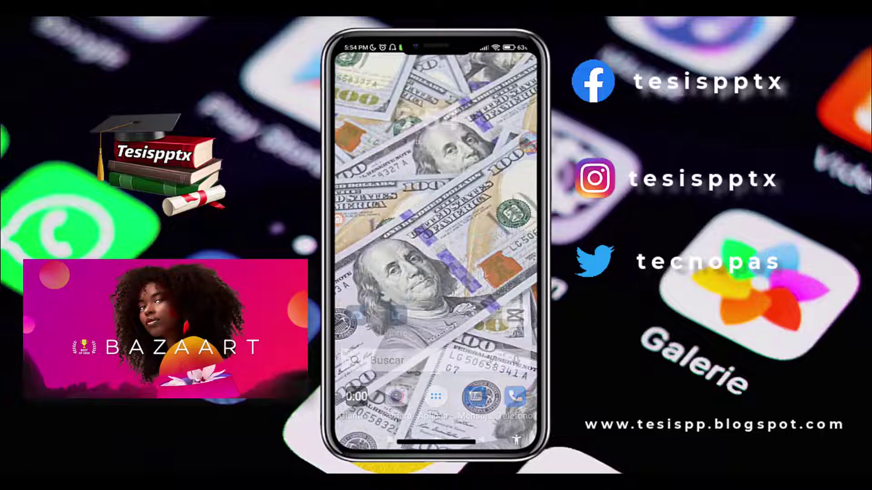
type("p")
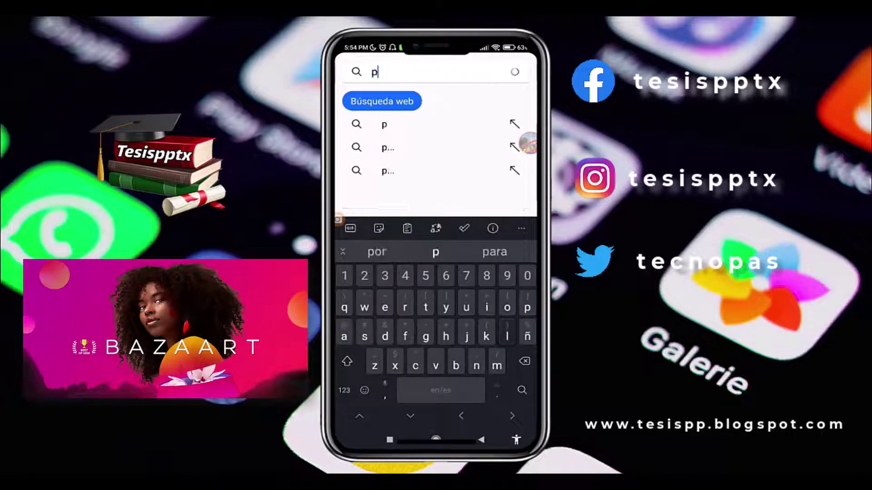
type("lay")
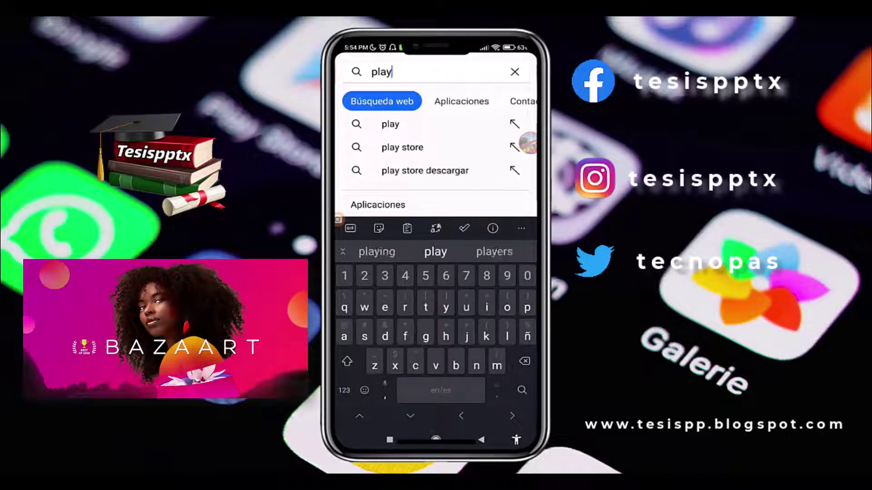
scroll(436, 273, "down", 2)
left_click(363, 190)
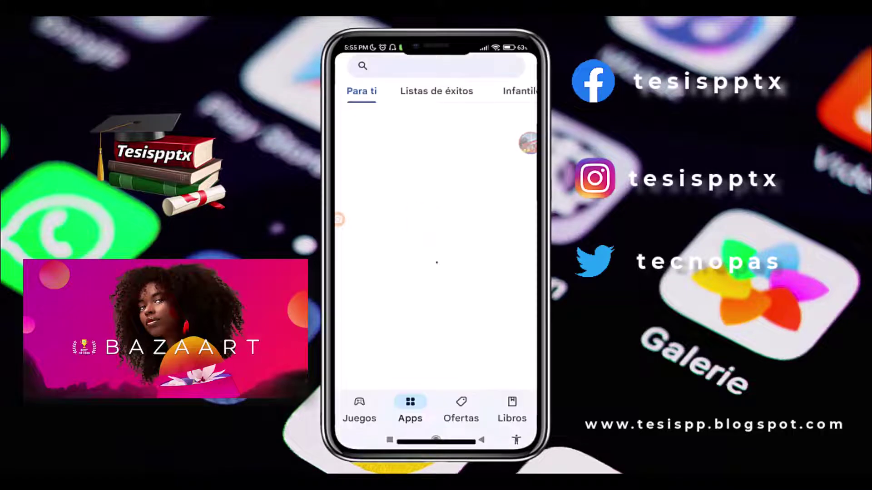
Step: Search the store for 'baz' and open the Bazaart Editor de Fotos/Diseño listing
left_click(426, 65)
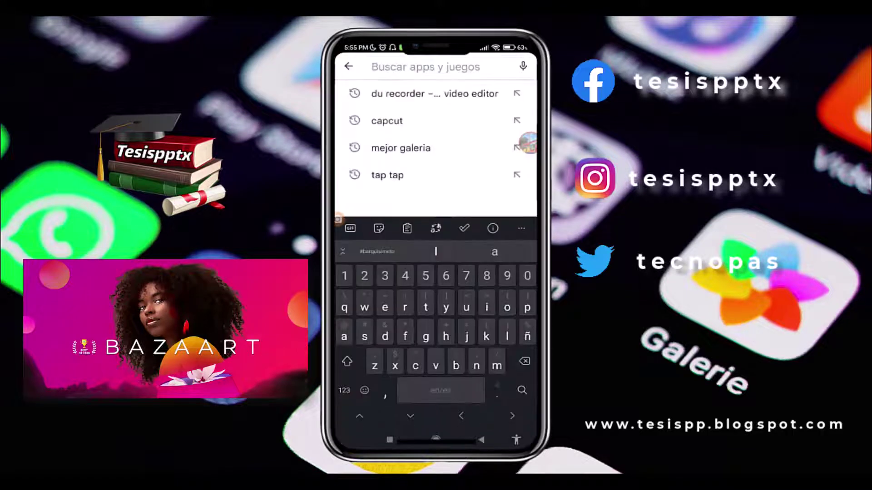
type("ba")
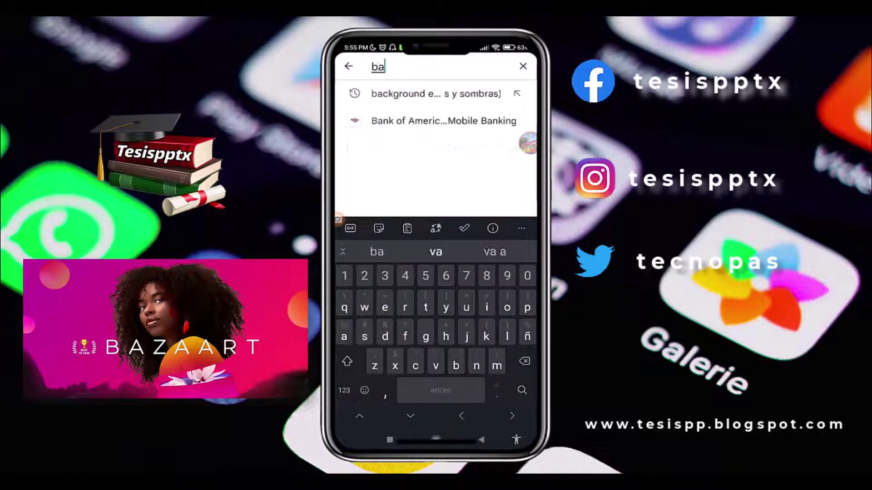
type("z")
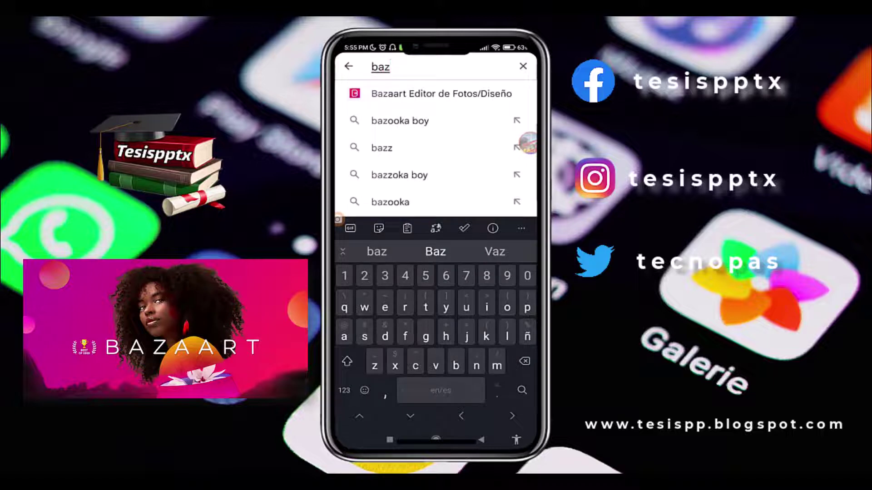
left_click(441, 94)
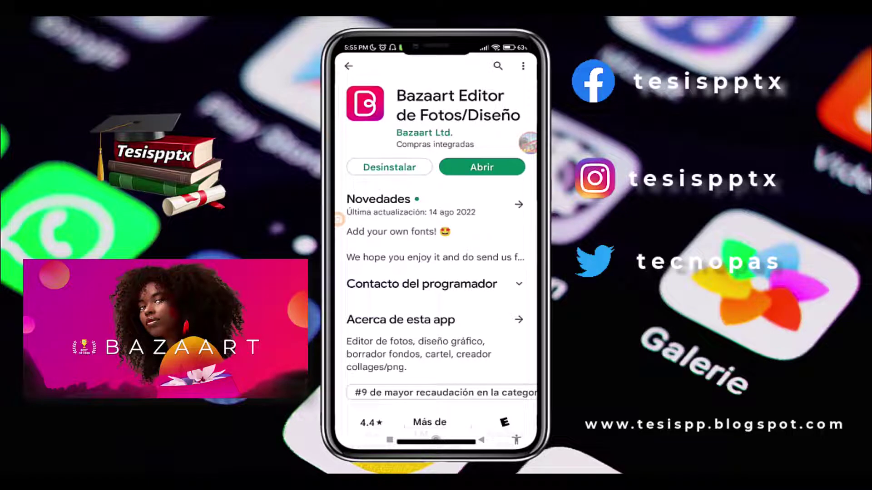
Step: Launch Bazaart from its store page and browse the Proyectos grid
left_click(482, 167)
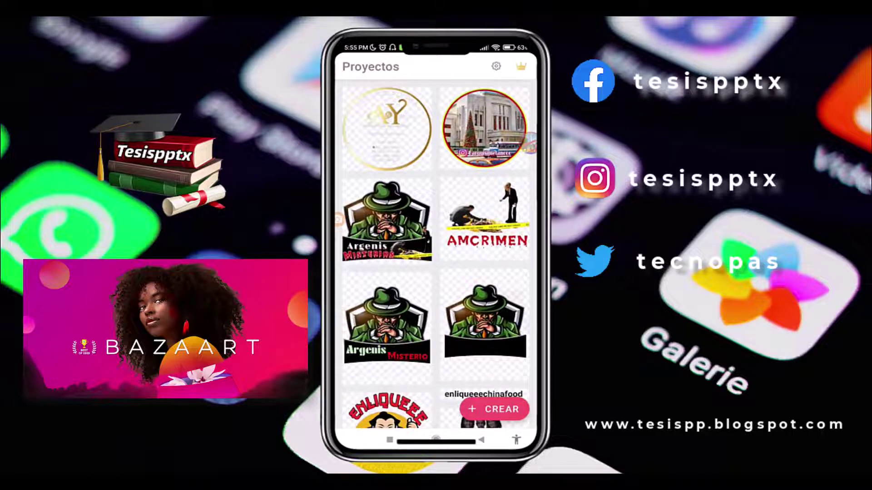
scroll(435, 254, "down", 2)
scroll(435, 254, "up", 2)
scroll(432, 255, "down", 1)
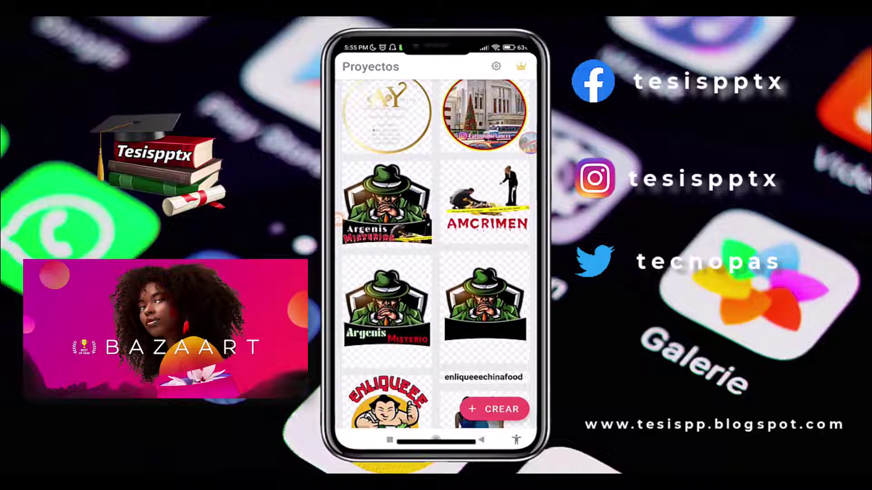
scroll(433, 255, "down", 3)
scroll(432, 254, "down", 2)
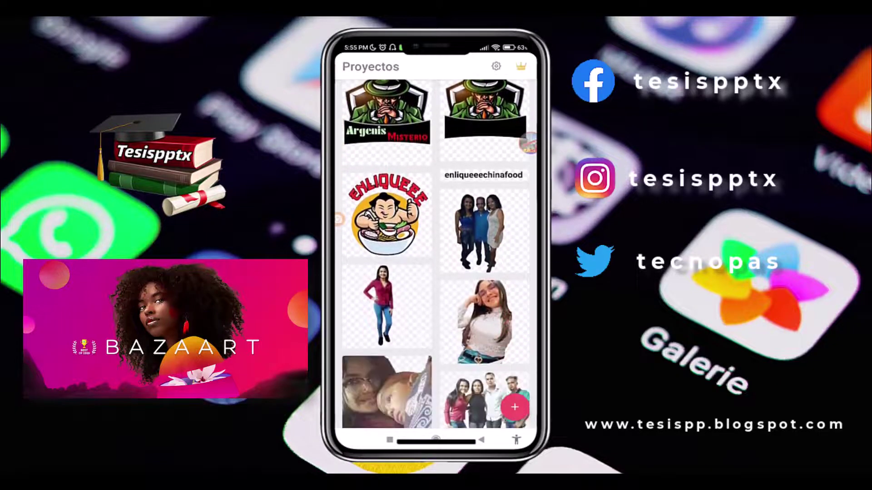
scroll(432, 254, "up", 5)
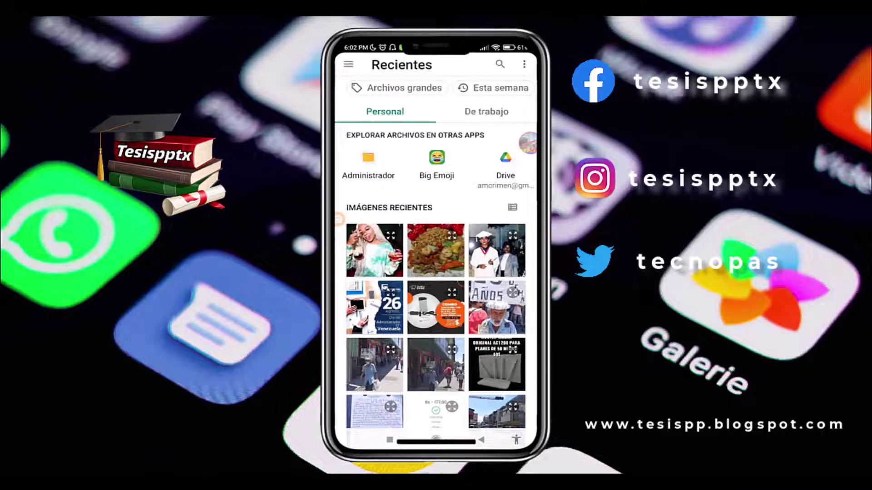
Step: Pick the beach photo from Recientes as the project's base image and show the add options
scroll(435, 254, "down", 5)
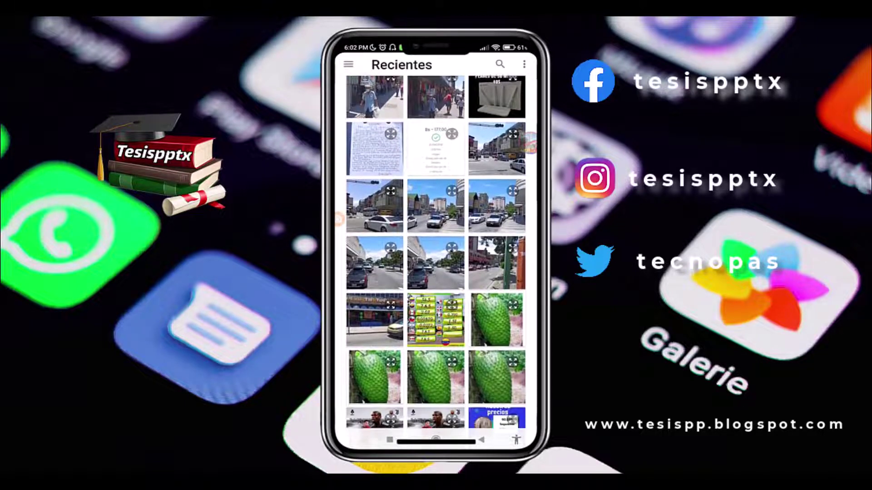
scroll(435, 254, "down", 3)
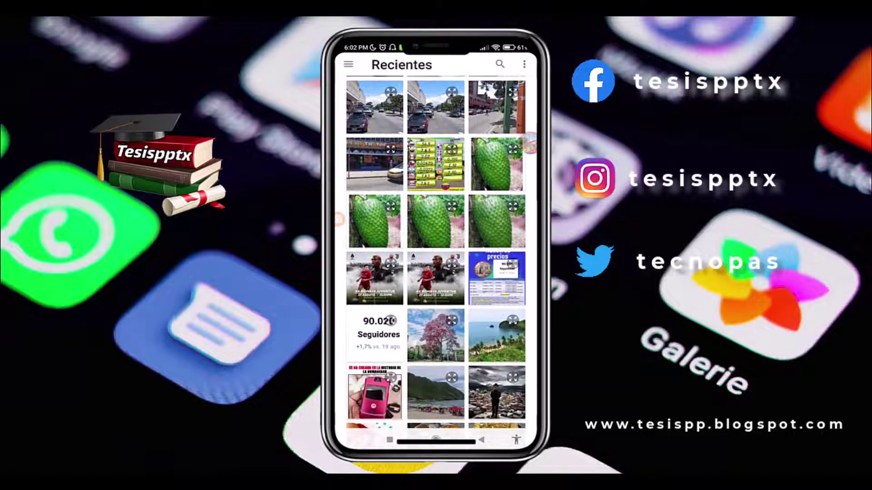
scroll(435, 255, "down", 2)
left_click(435, 332)
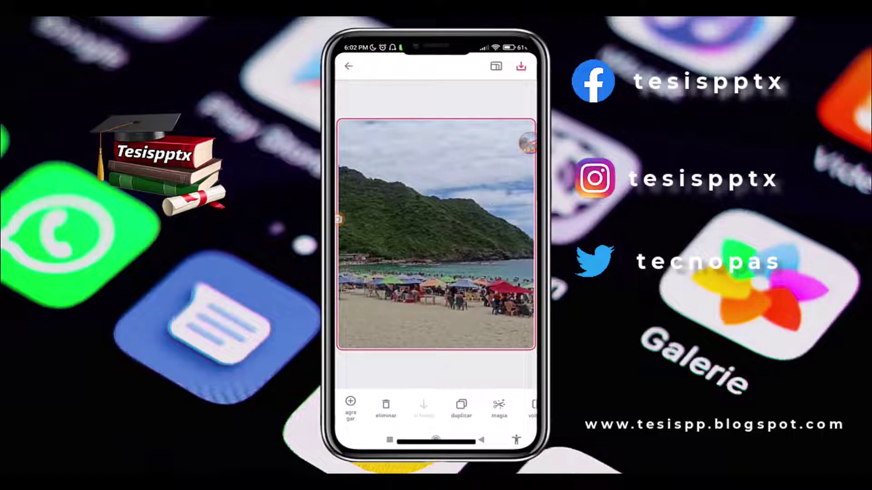
left_click(350, 407)
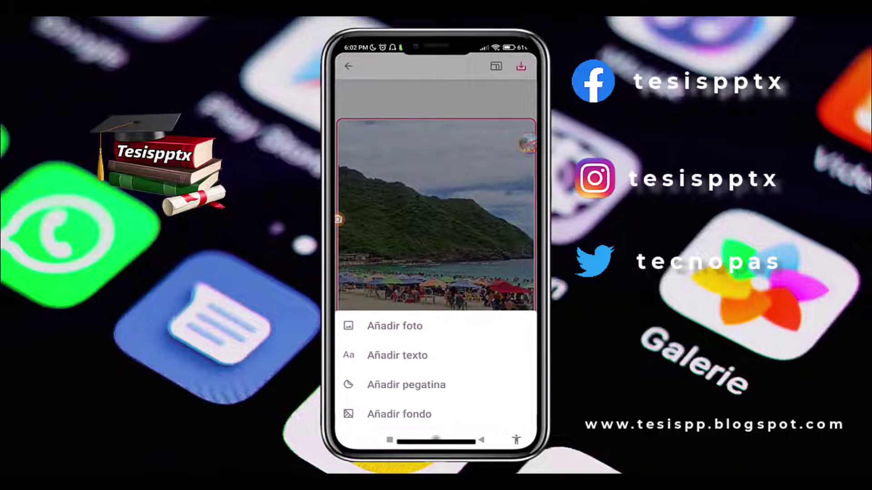
Step: Add the woman's photo over the beach and remove its dark background with magia
left_click(395, 326)
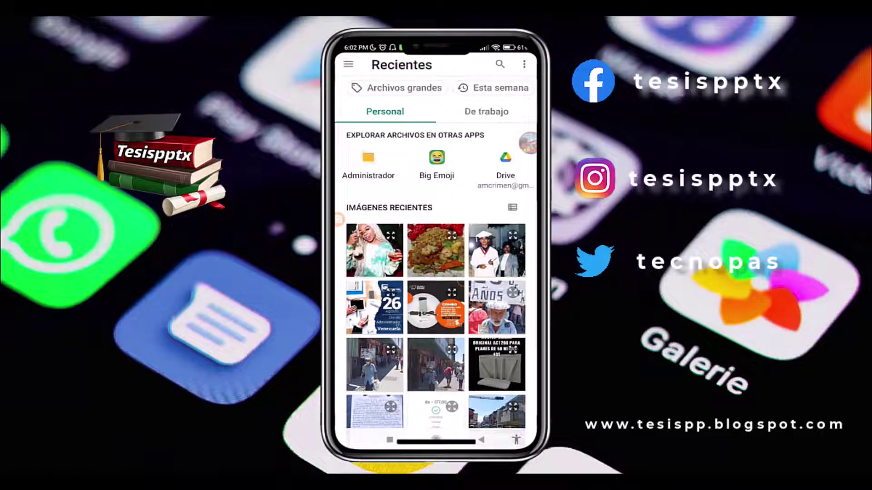
left_click(374, 250)
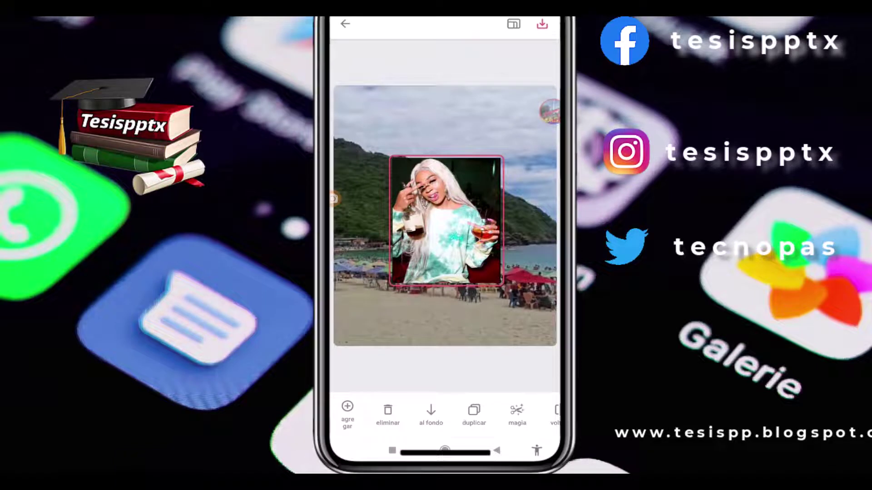
scroll(450, 415, "right", 2)
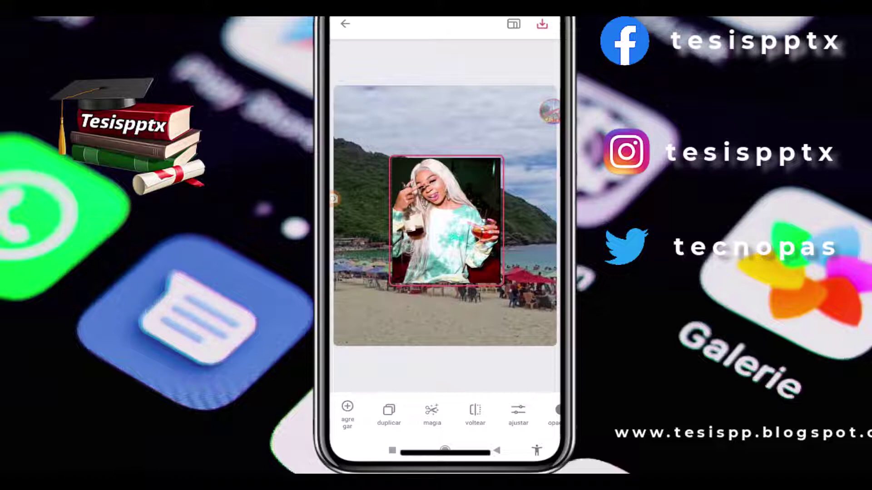
left_click(432, 413)
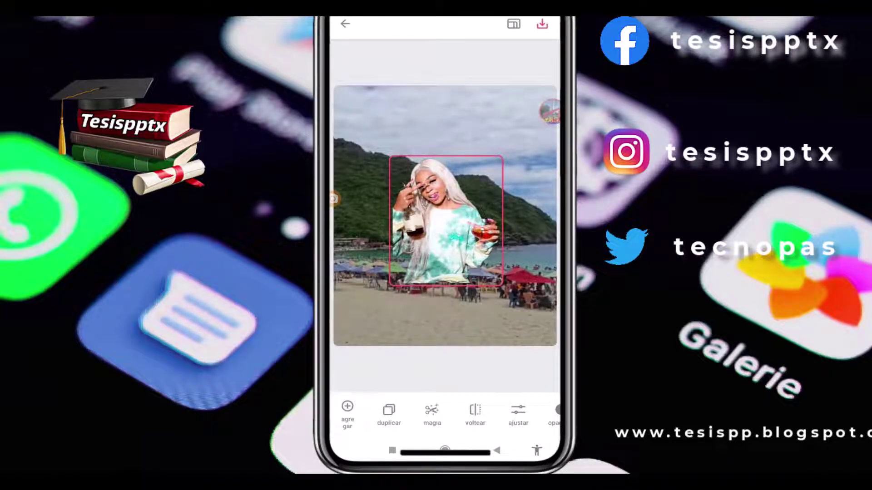
Step: Shrink the woman into the beach's bottom-left corner and make two duplicates
left_click_drag(502, 285, 540, 338)
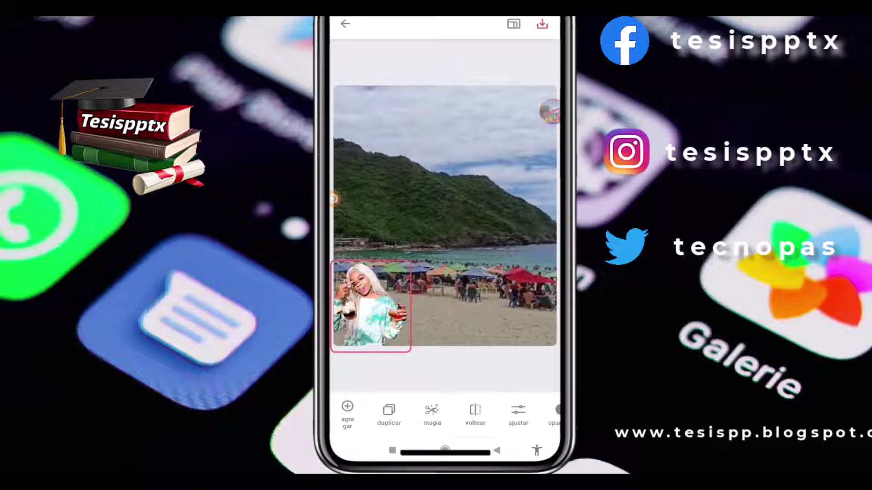
left_click(389, 414)
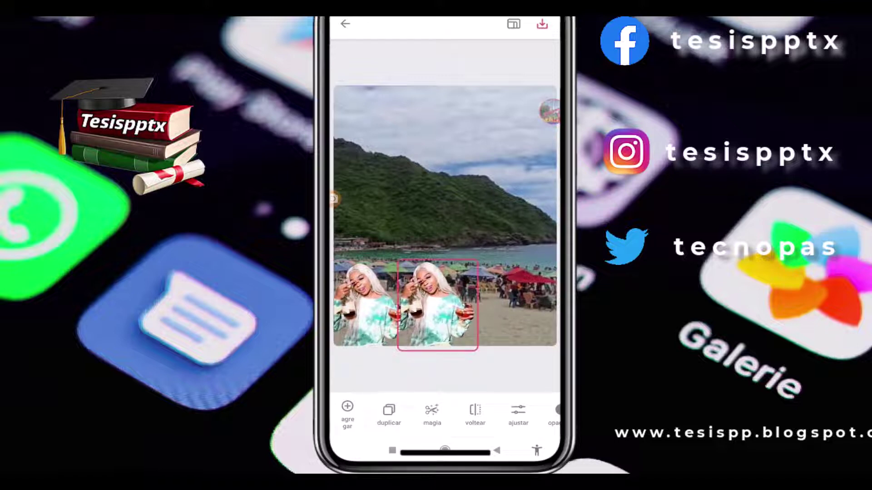
left_click(388, 413)
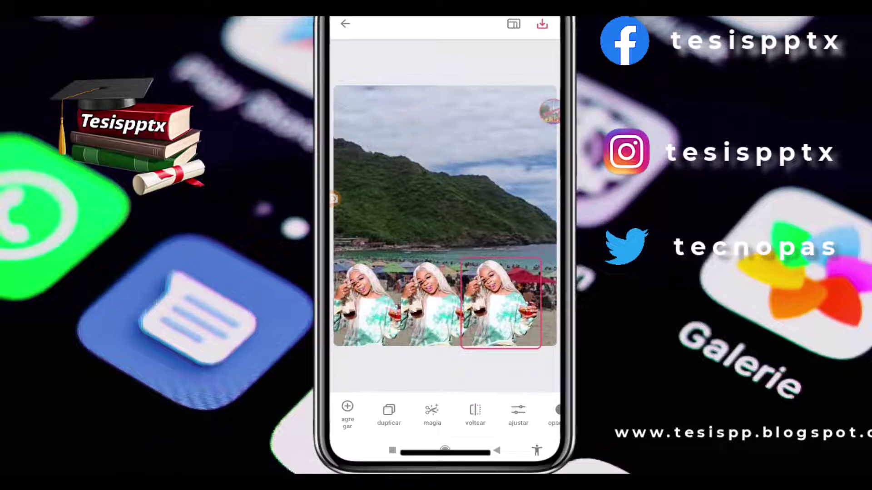
Step: Delete the two extra copies so a single woman cut-out remains
scroll(452, 413, "left", 2)
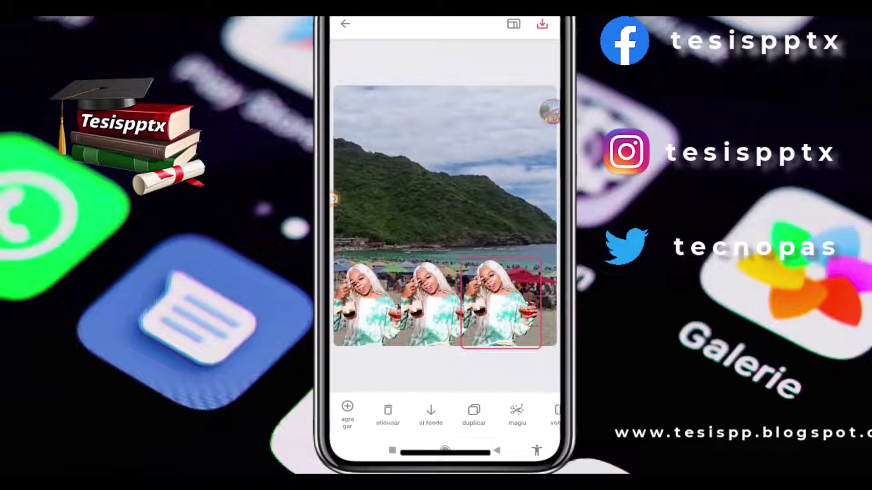
left_click(387, 413)
left_click(437, 304)
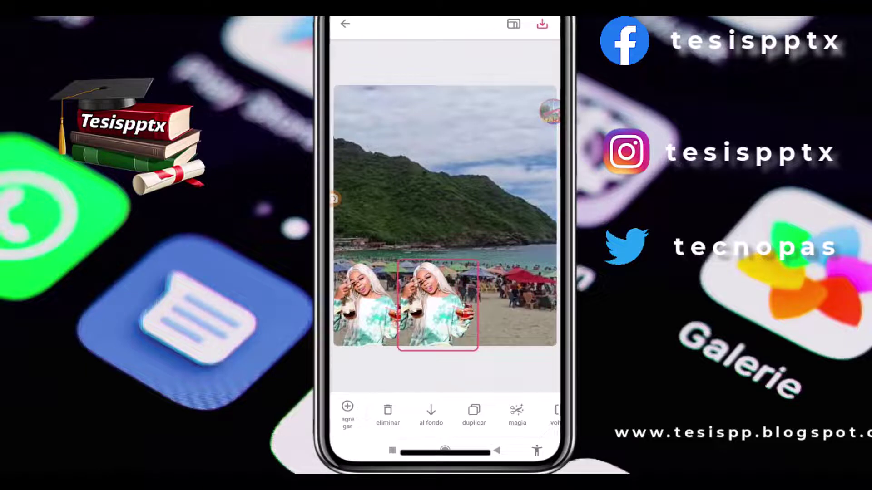
left_click(388, 414)
left_click(370, 304)
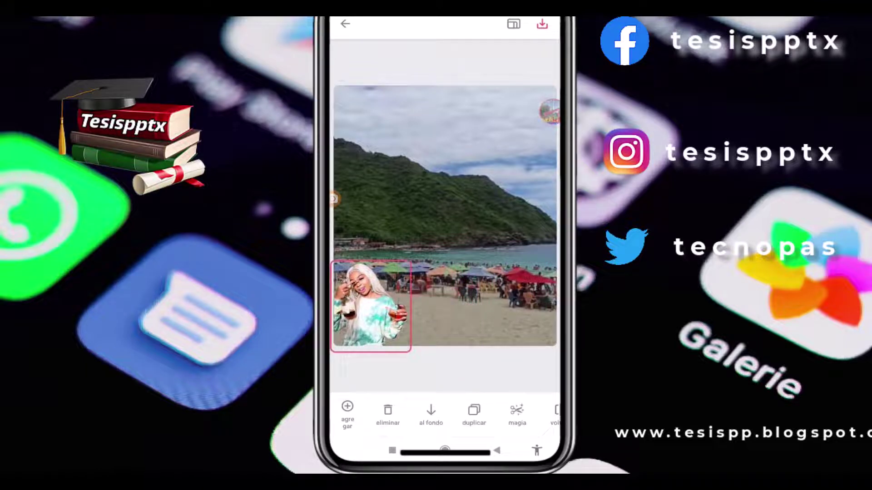
left_click_drag(474, 413, 399, 413)
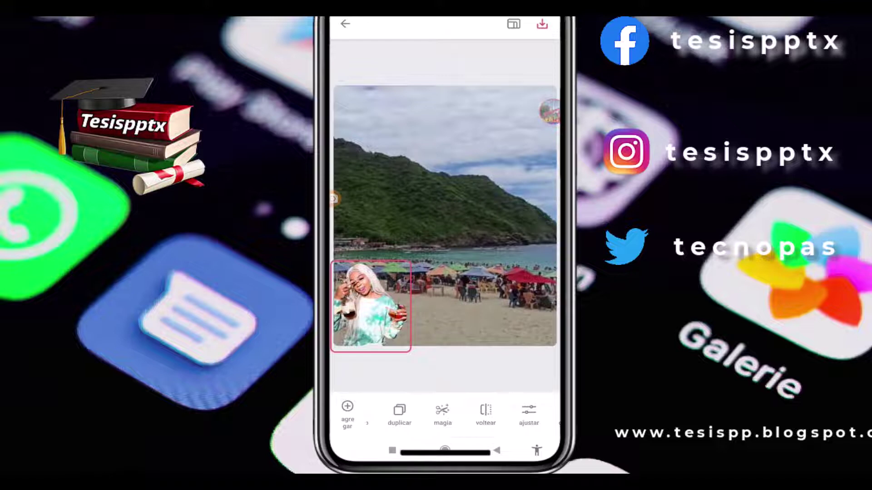
Step: Mirror the woman cut-out and flip her back, then bring up the Ajustar panel
left_click(485, 413)
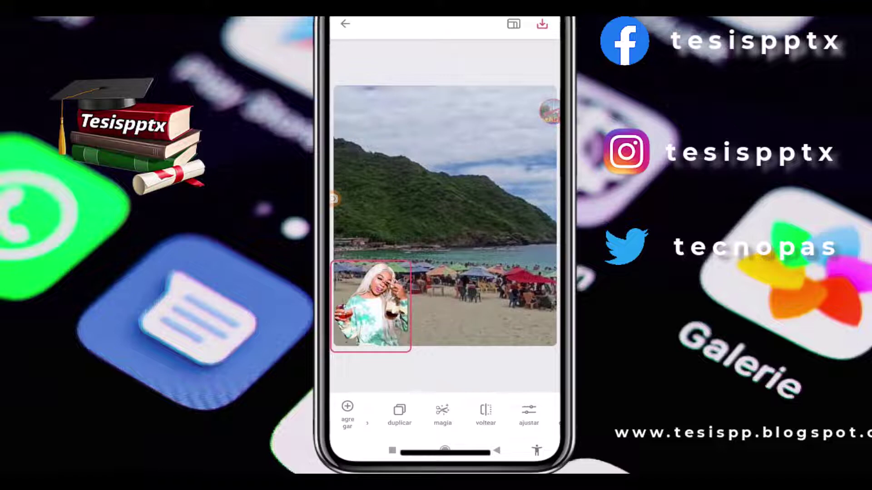
left_click(485, 413)
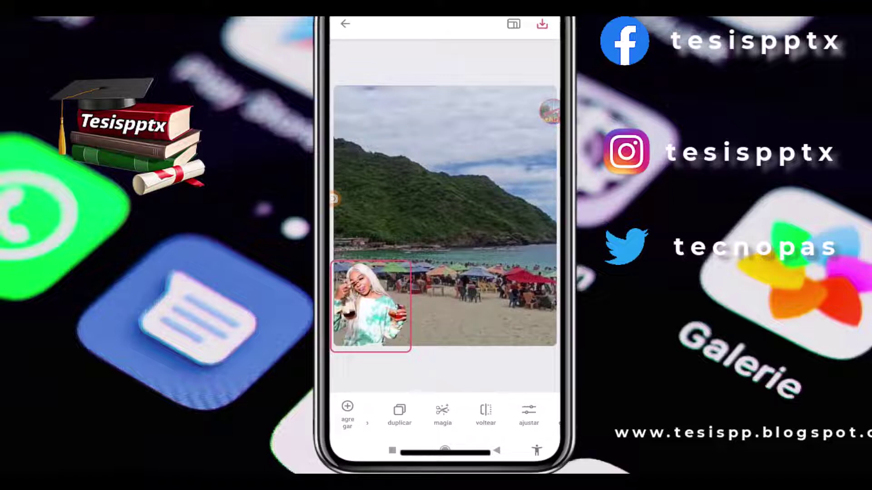
left_click_drag(527, 413, 483, 413)
left_click(485, 411)
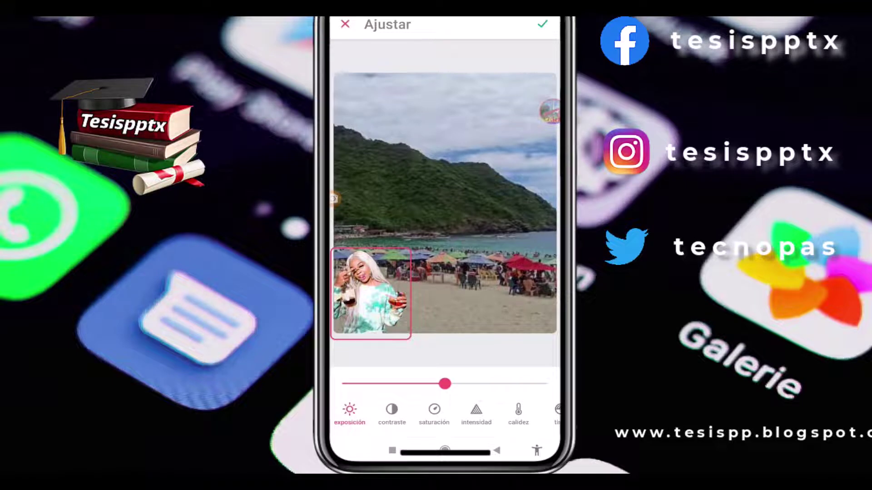
Step: Tweak the woman's exposición, contraste and saturación, then select the beach background layer
mouse_move(445, 384)
left_mouse_down()
mouse_move(507, 383)
mouse_move(411, 384)
mouse_move(524, 384)
mouse_move(383, 383)
mouse_move(510, 384)
mouse_move(439, 383)
left_mouse_up()
left_click(392, 409)
left_click(434, 411)
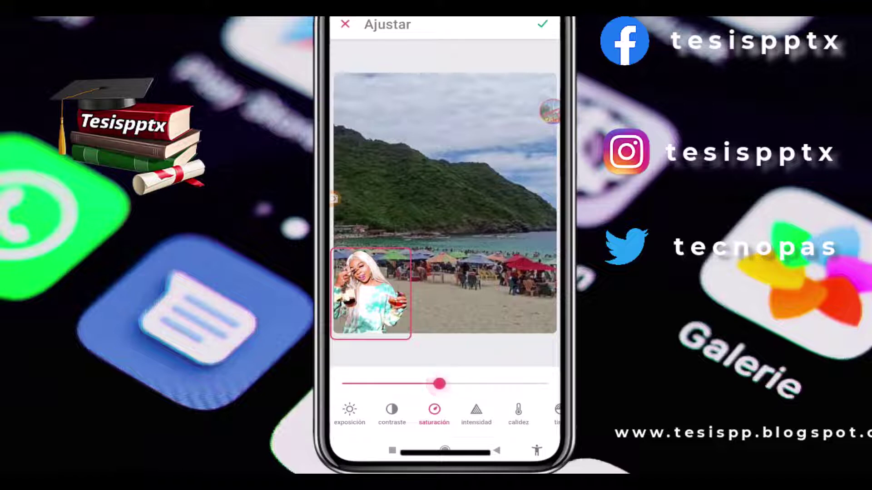
left_click_drag(522, 411, 423, 411)
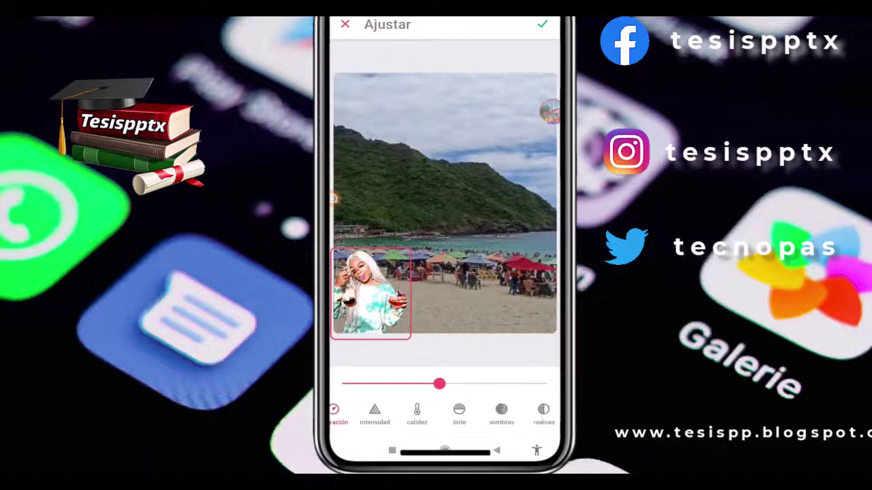
mouse_move(475, 414)
left_mouse_down()
mouse_move(559, 414)
mouse_move(413, 414)
left_mouse_up()
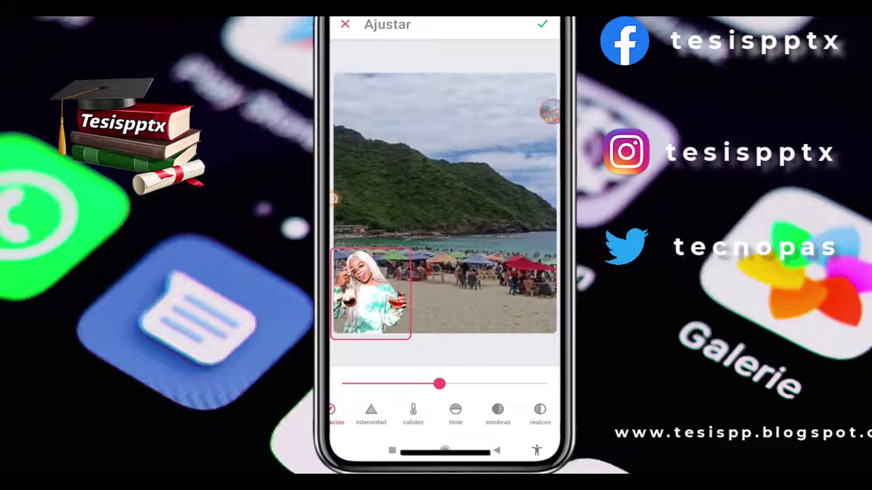
left_click(477, 182)
left_click_drag(440, 384, 445, 383)
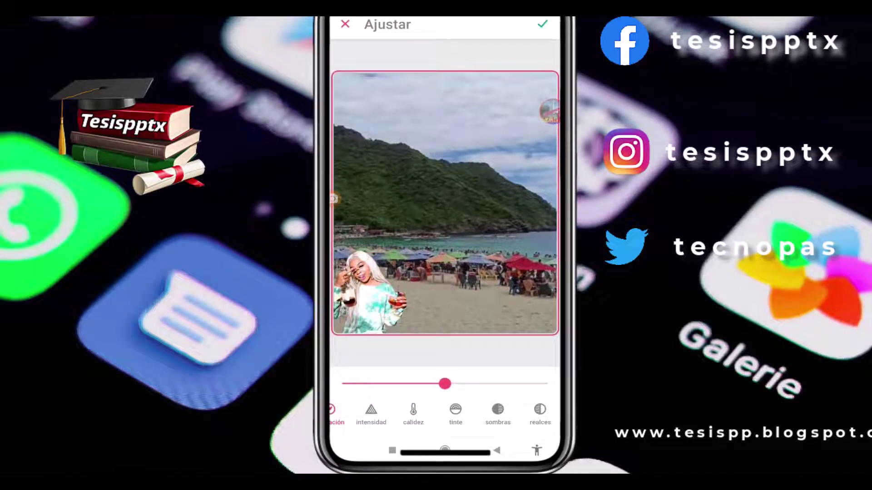
Step: Raise the beach photo's exposure and saturation and review its contrast
scroll(445, 414, "left", 3)
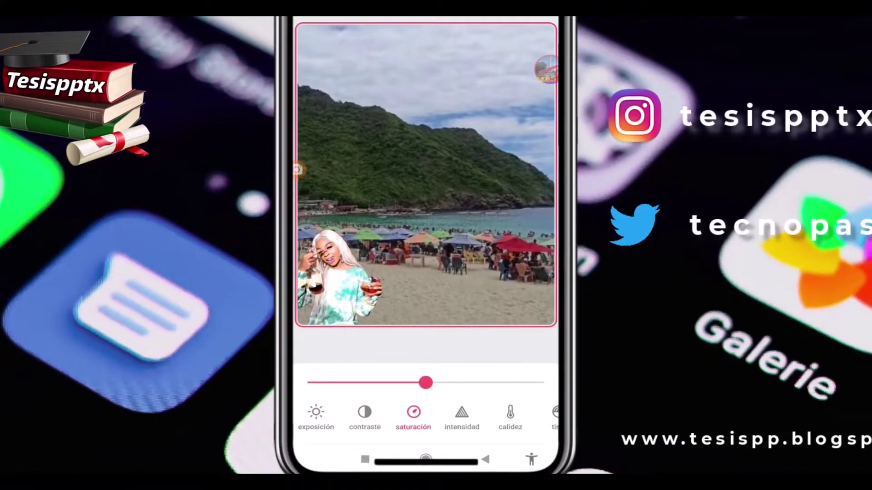
left_click(316, 415)
mouse_move(426, 383)
left_mouse_down()
mouse_move(372, 383)
mouse_move(477, 383)
mouse_move(394, 383)
mouse_move(458, 382)
left_mouse_up()
left_click(365, 415)
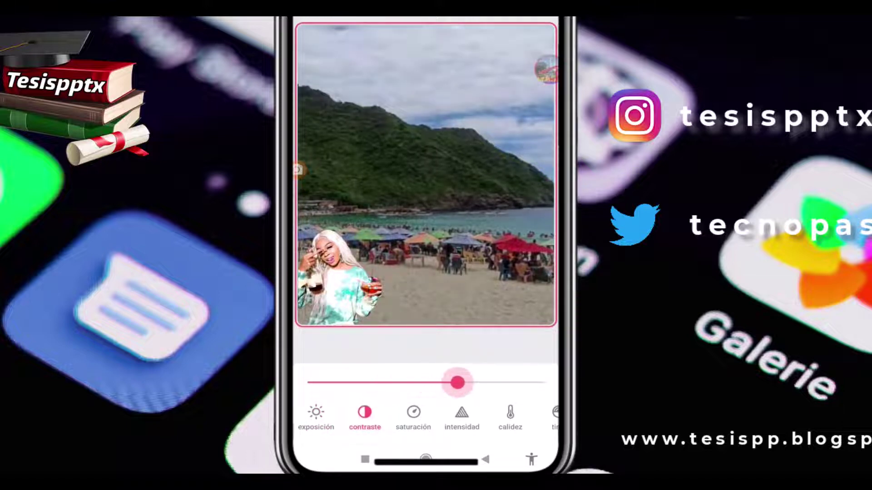
left_click(413, 415)
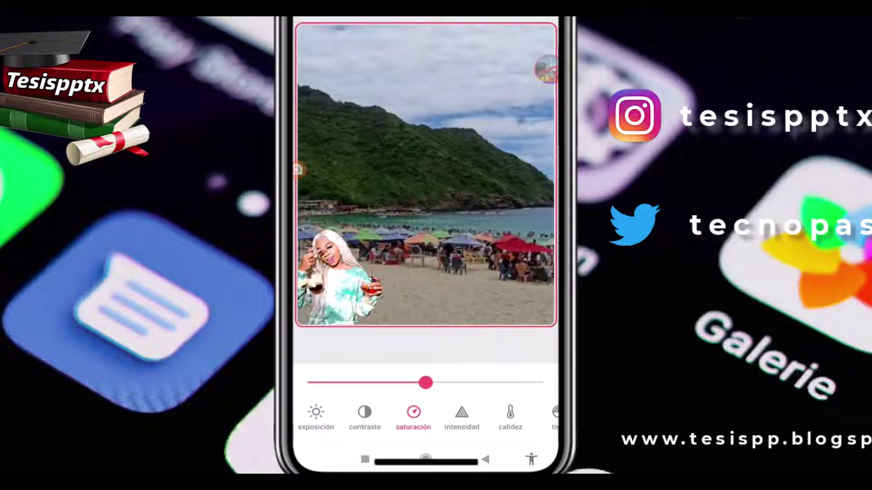
mouse_move(426, 383)
left_mouse_down()
mouse_move(467, 383)
mouse_move(424, 383)
mouse_move(456, 383)
left_mouse_up()
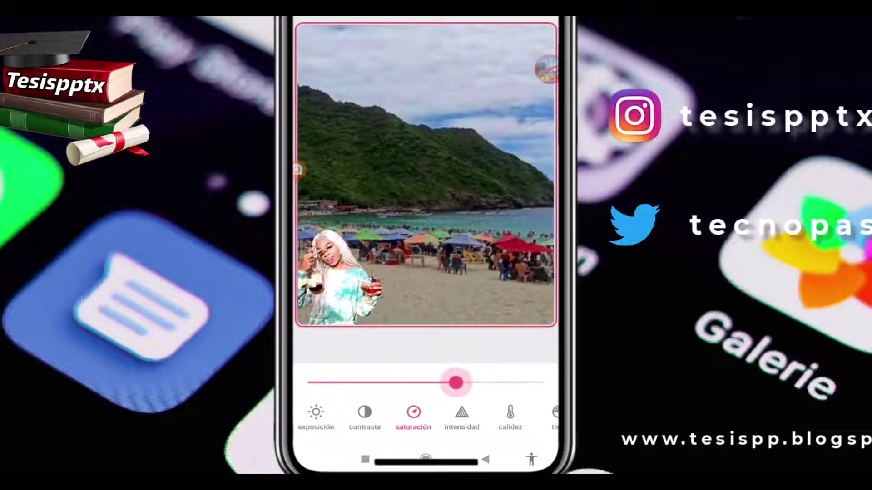
left_click_drag(500, 415, 434, 416)
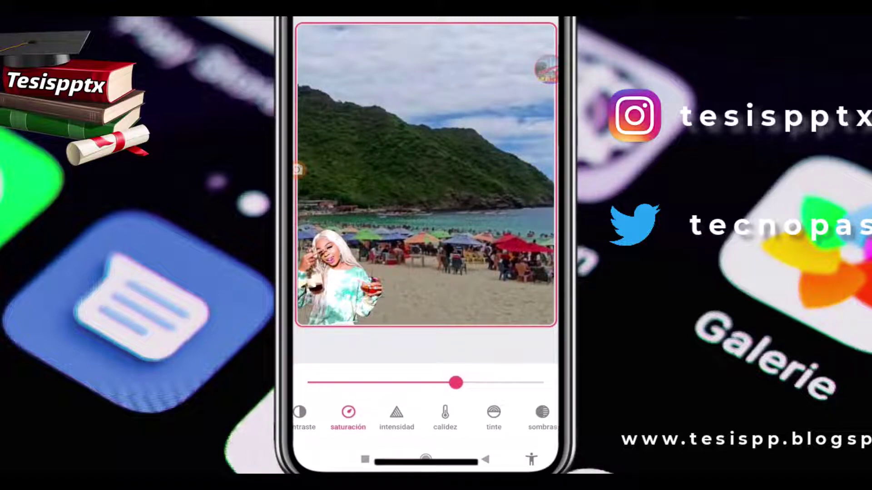
left_click_drag(499, 415, 444, 416)
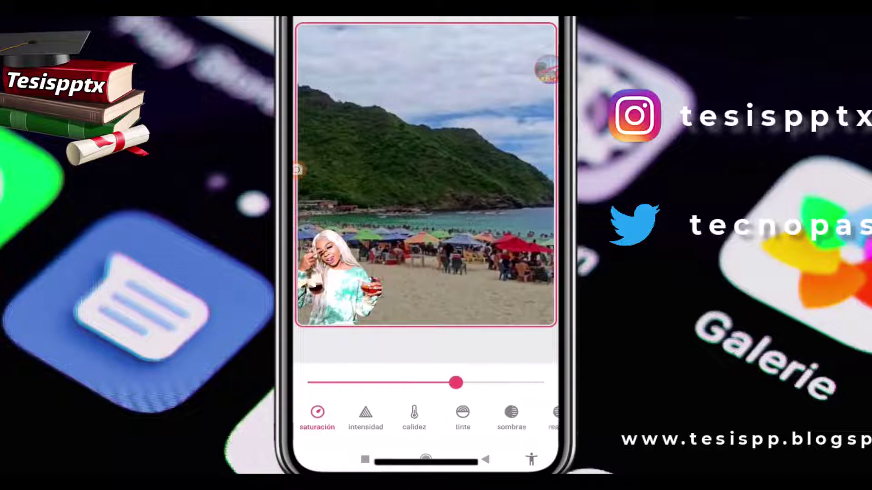
Step: Lift the shadows (sombras) on the woman cut-out
left_click(486, 413)
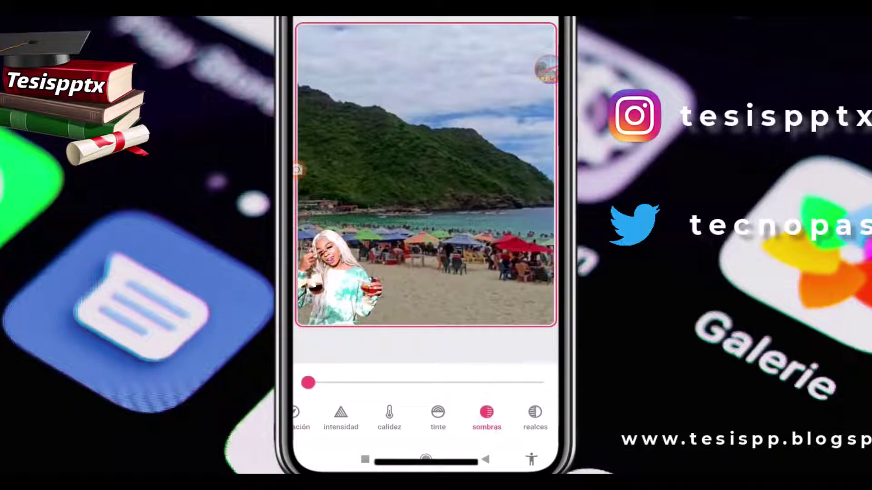
left_click(486, 414)
left_click(340, 279)
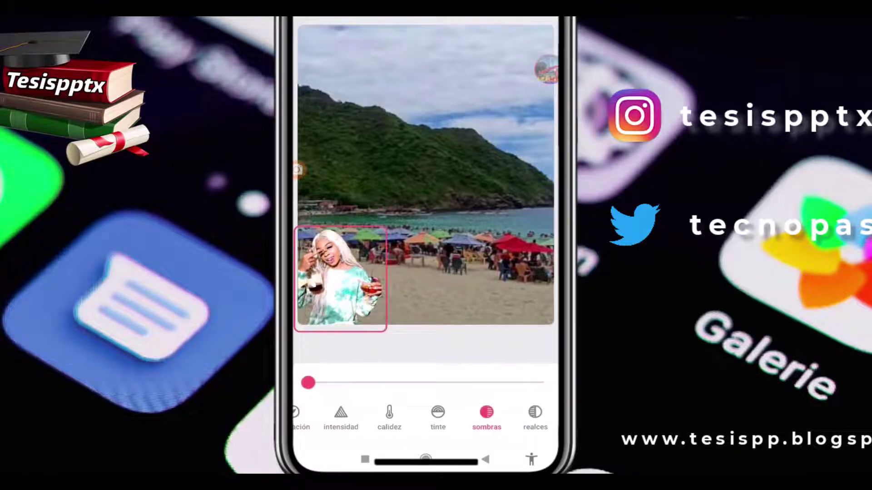
mouse_move(308, 383)
left_mouse_down()
mouse_move(529, 383)
mouse_move(452, 383)
left_mouse_up()
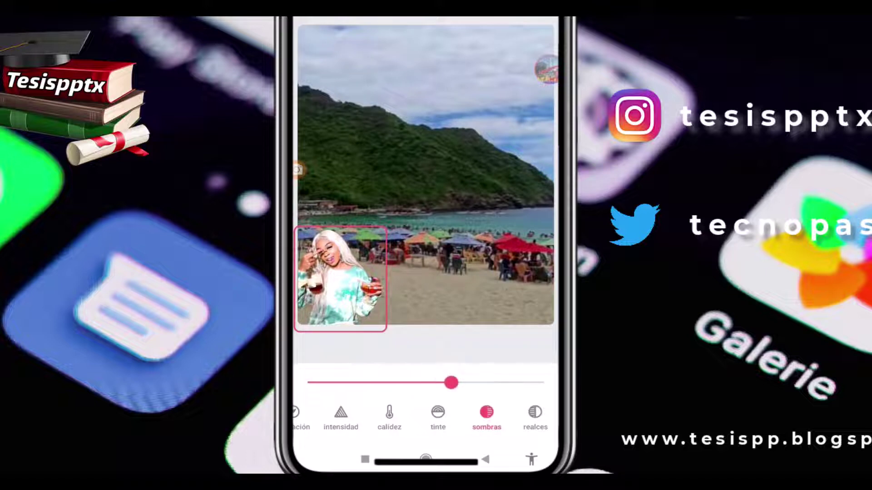
left_click_drag(409, 413, 500, 414)
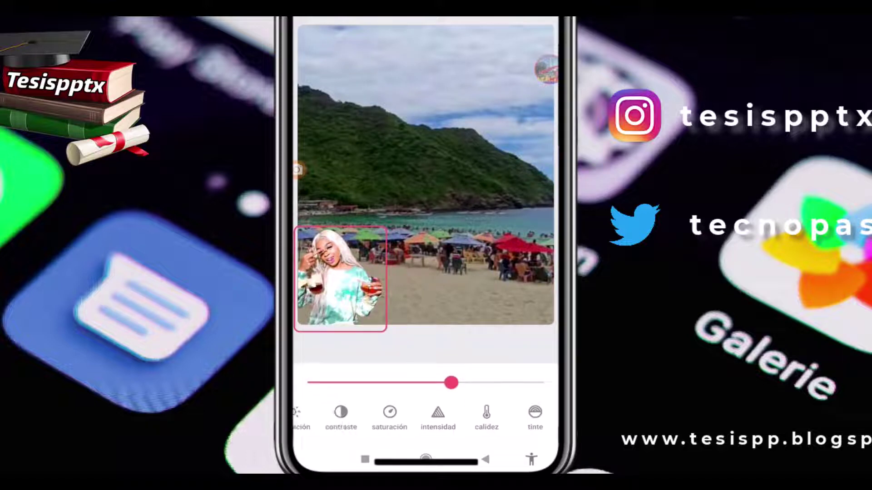
left_click_drag(341, 413, 365, 414)
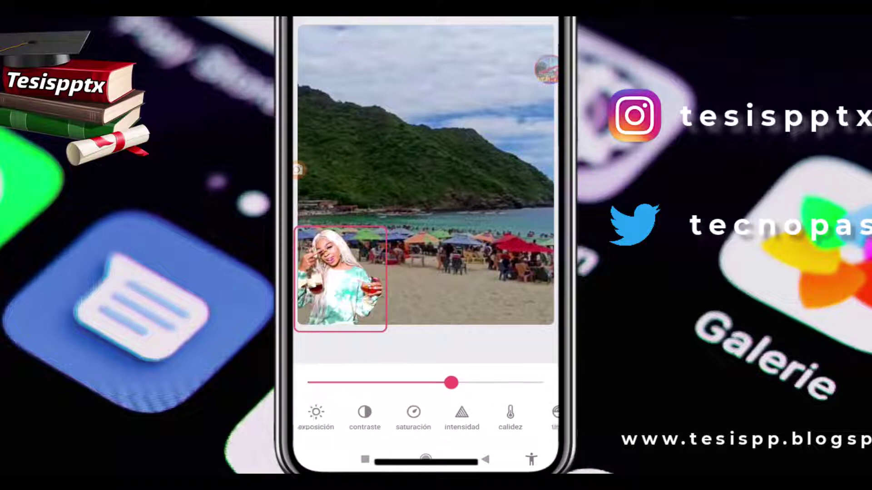
Step: Brighten the beach background further by increasing its exposición
left_click(427, 137)
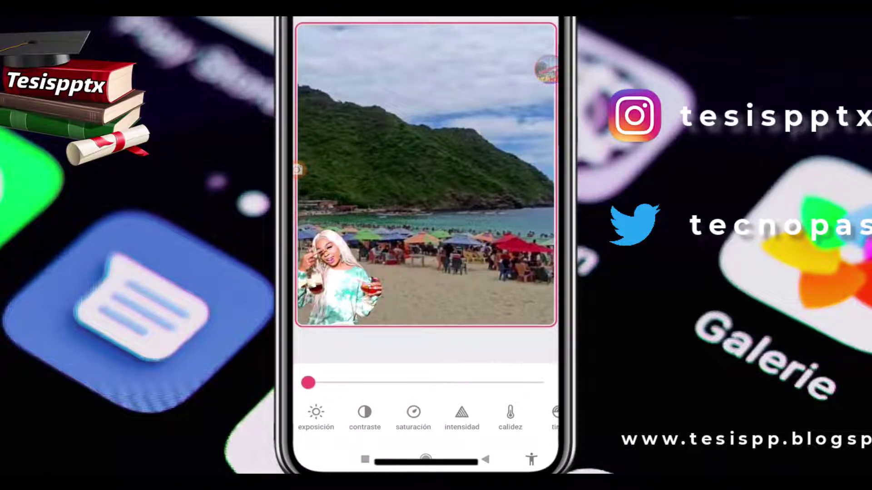
left_click(316, 417)
left_click_drag(414, 383, 489, 382)
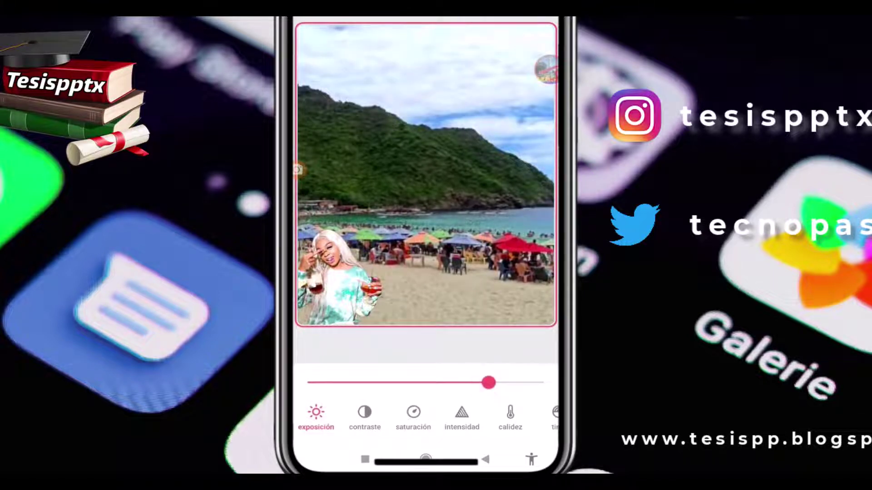
Step: Darken the woman cut-out's exposure slightly and confirm all adjustments with the checkmark
left_click(341, 277)
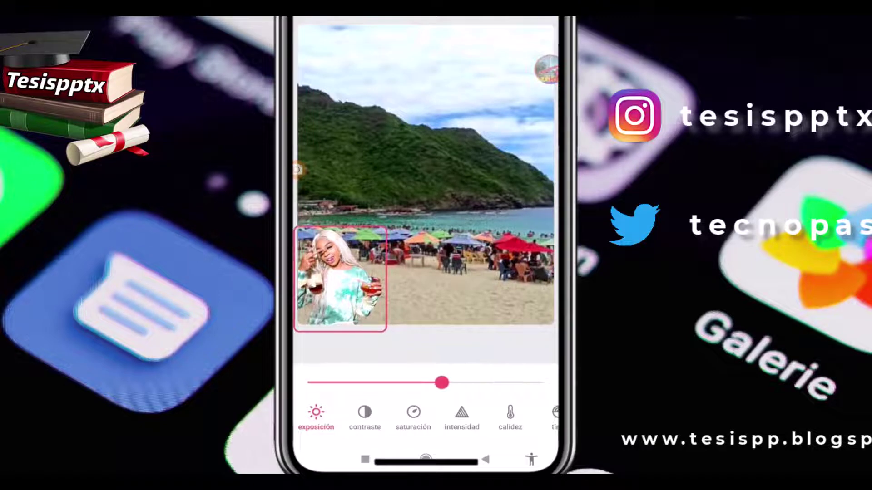
left_click_drag(441, 383, 425, 383)
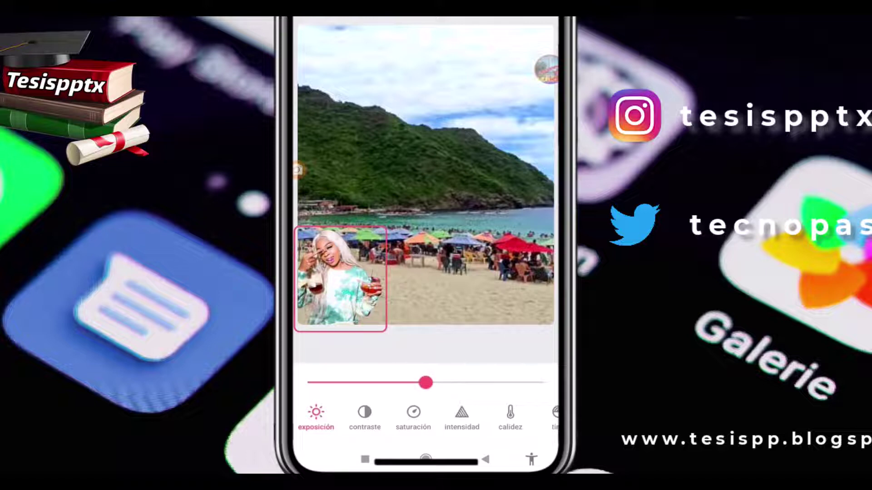
left_click_drag(500, 413, 379, 413)
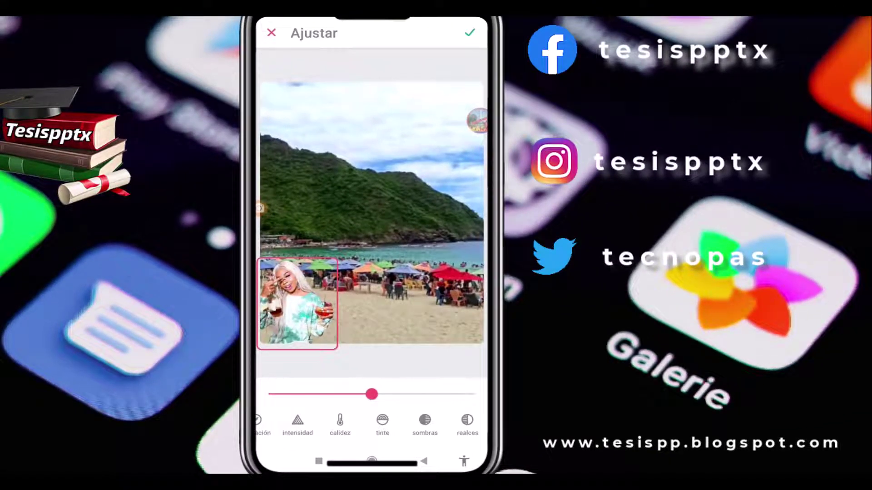
left_click(470, 33)
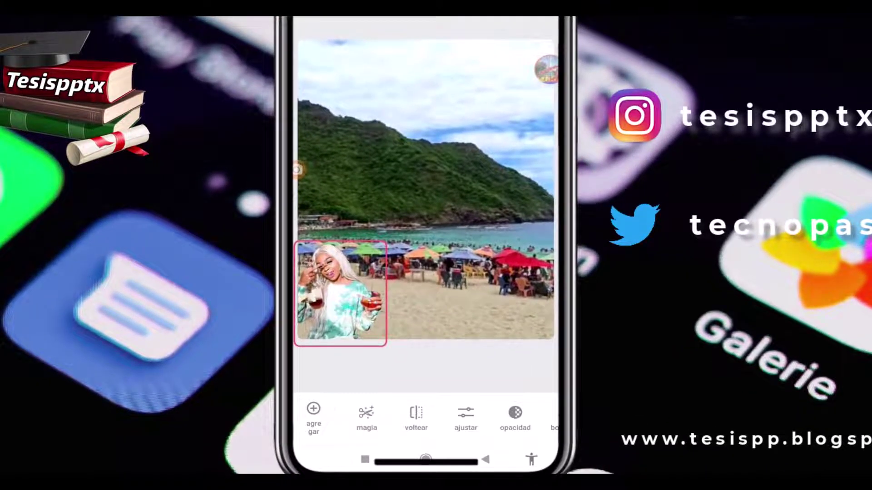
Step: Lower the woman cut-out's opacity slightly with the opacidad slider
scroll(426, 418, "right", 2)
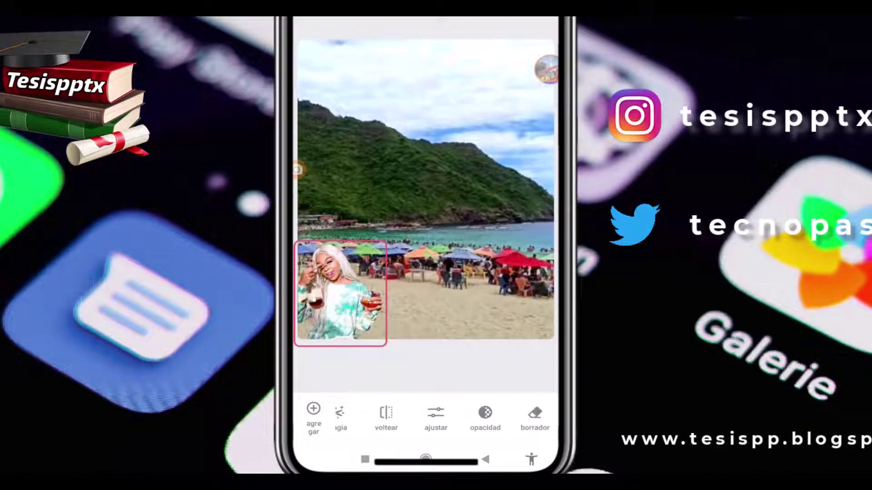
left_click(485, 417)
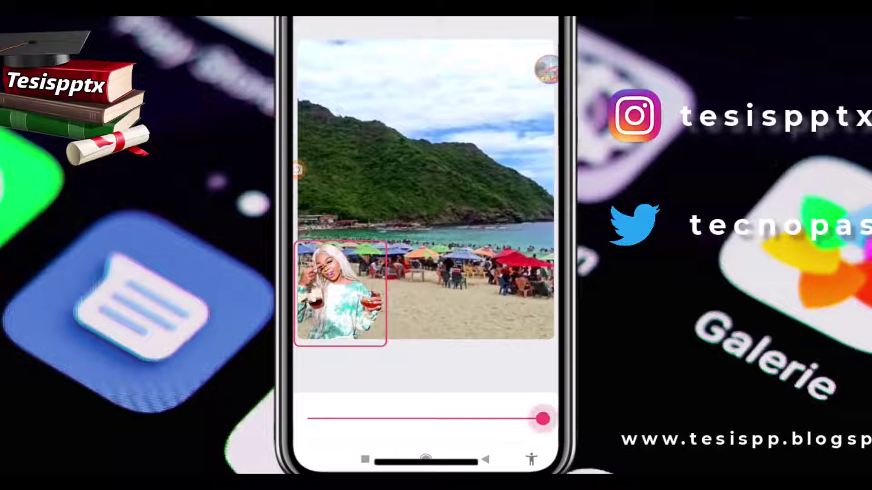
left_click_drag(543, 419, 516, 418)
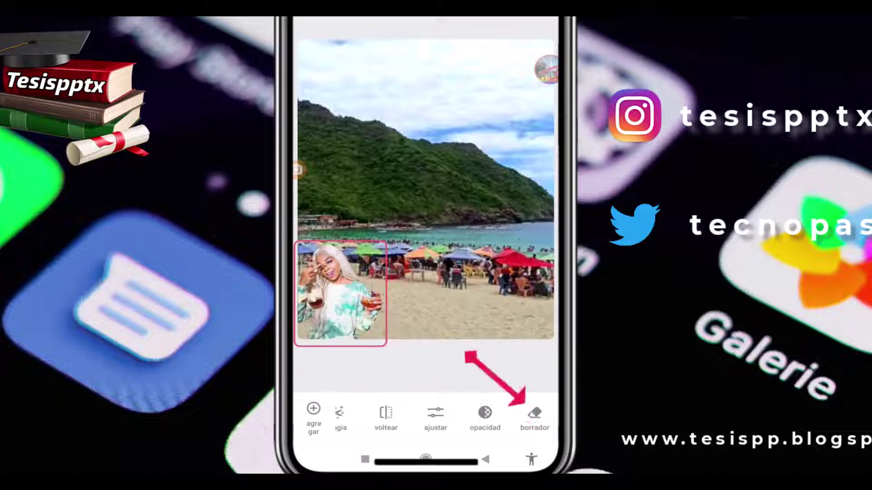
Step: Erase the woman's right edge, glass-holding arm and shoulder spot, then restore the area right of her
left_click(534, 415)
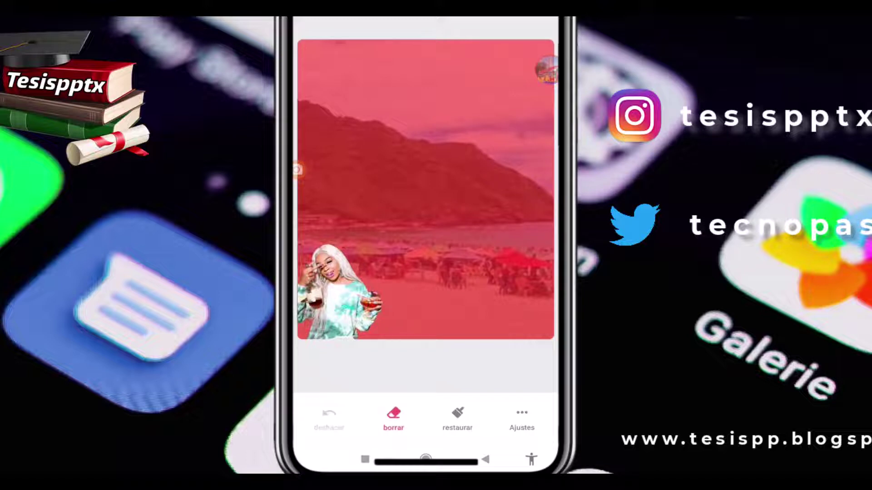
left_click_drag(297, 169, 298, 224)
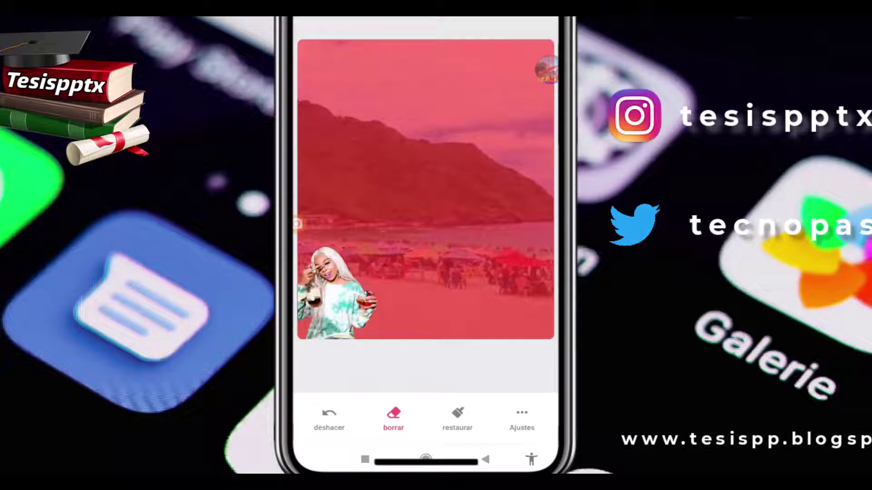
left_click_drag(379, 302, 365, 319)
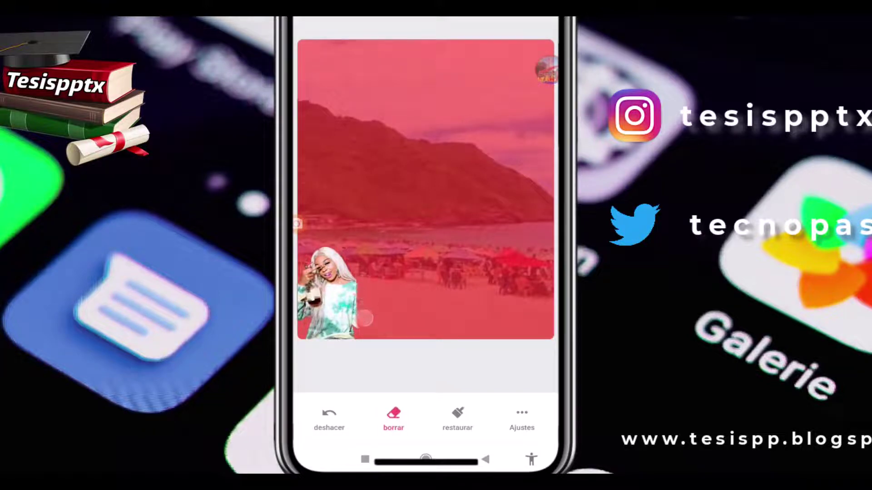
left_click(362, 275)
left_click(457, 418)
mouse_move(363, 277)
left_mouse_down()
mouse_move(366, 324)
mouse_move(361, 273)
mouse_move(378, 323)
mouse_move(375, 296)
mouse_move(384, 313)
mouse_move(381, 332)
left_mouse_up()
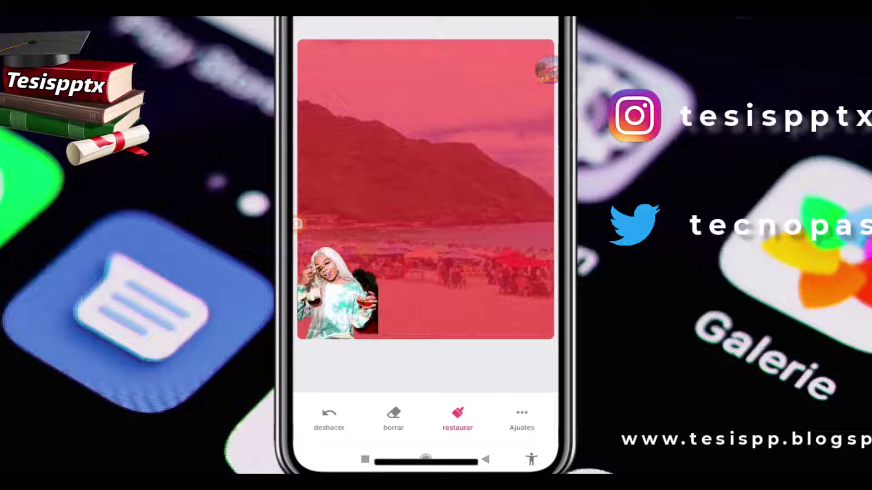
Step: Undo the dark patch, restore the glass-holding hand, check brush settings, and exit the cut-out screen
left_click(329, 420)
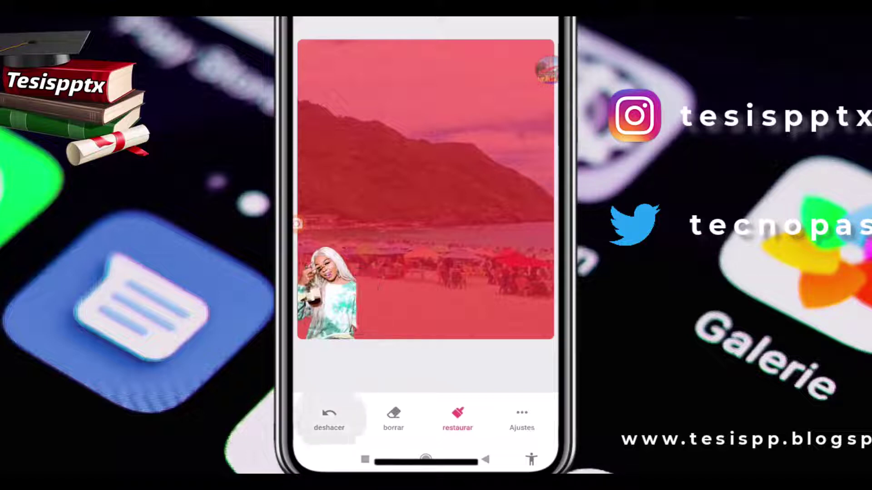
left_click(329, 421)
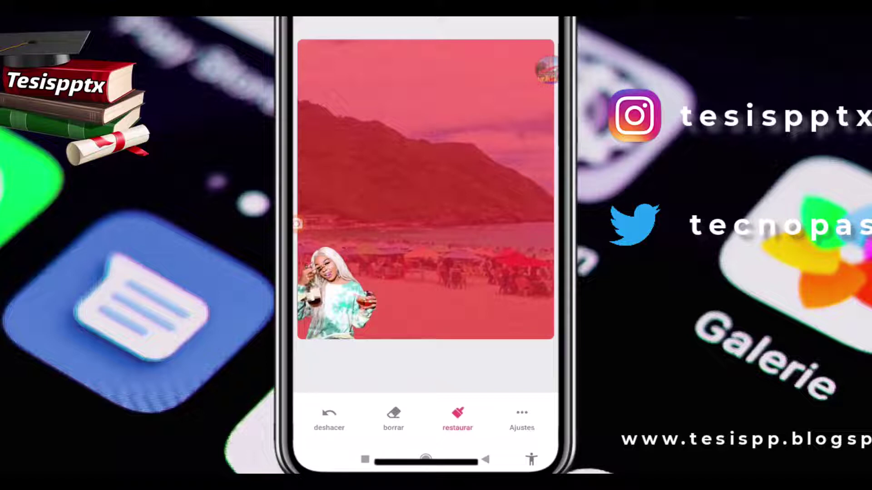
left_click(522, 420)
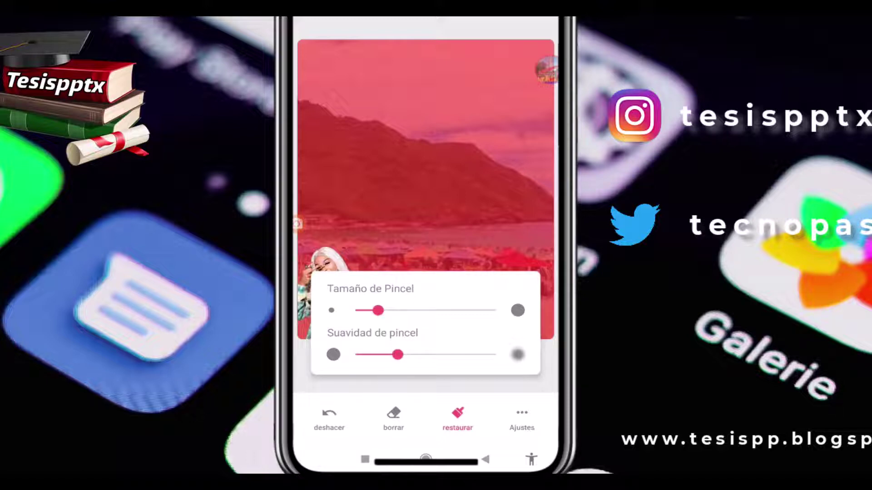
key("Escape")
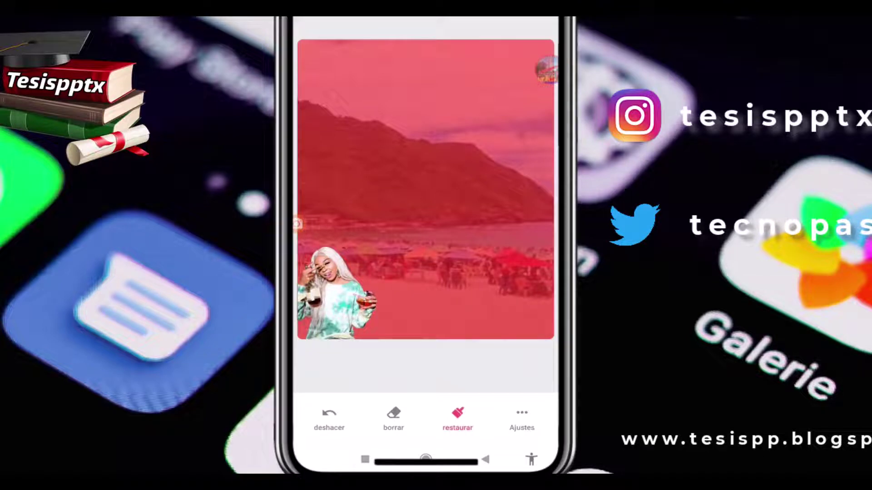
key("Escape")
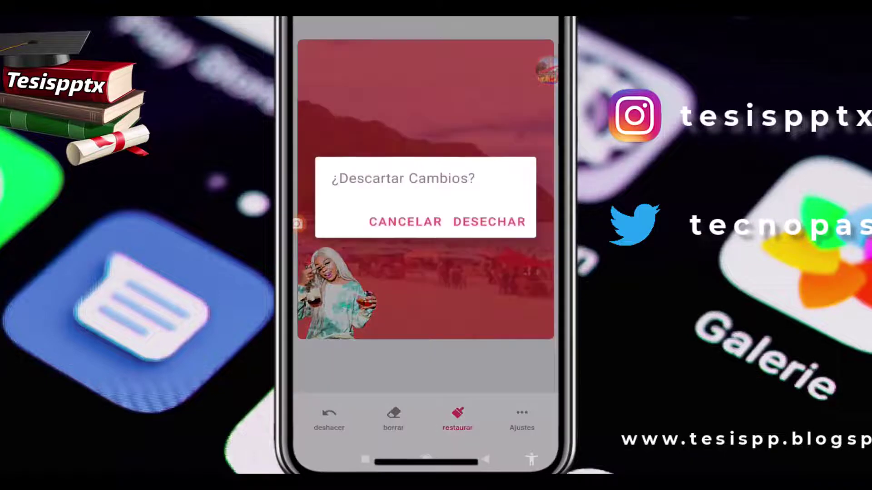
Step: Answer the ¿Descartar Cambios? prompt and browse the bottom tool strip in the main editor
left_click(490, 222)
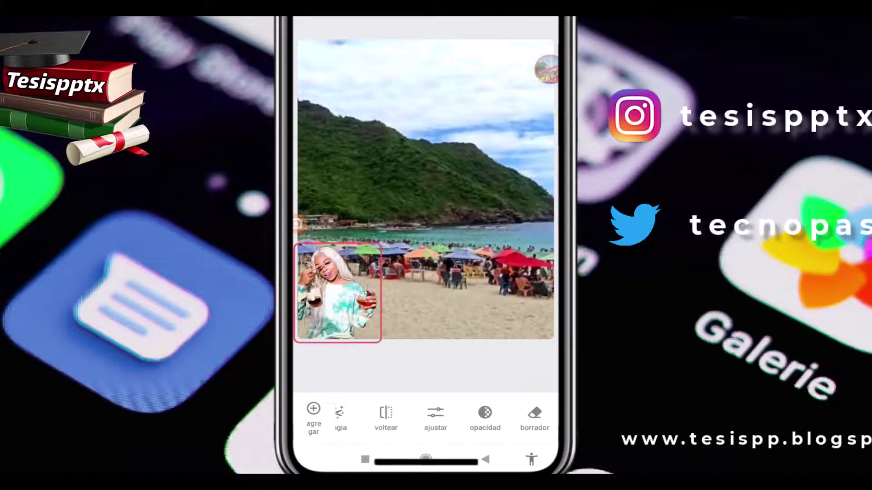
scroll(426, 416, "left", 2)
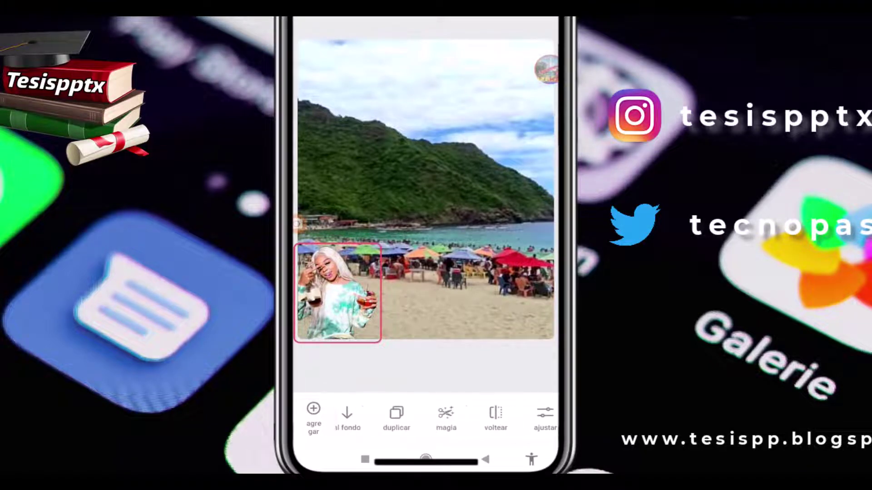
scroll(425, 416, "left", 3)
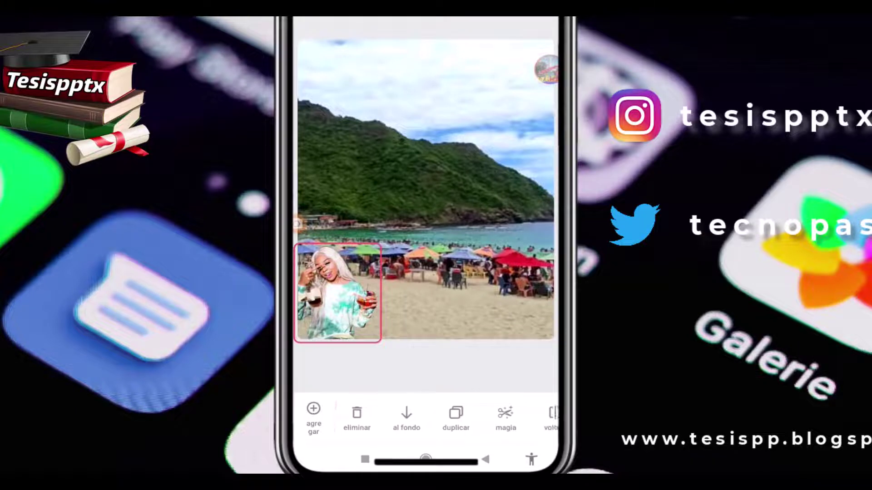
scroll(426, 415, "right", 3)
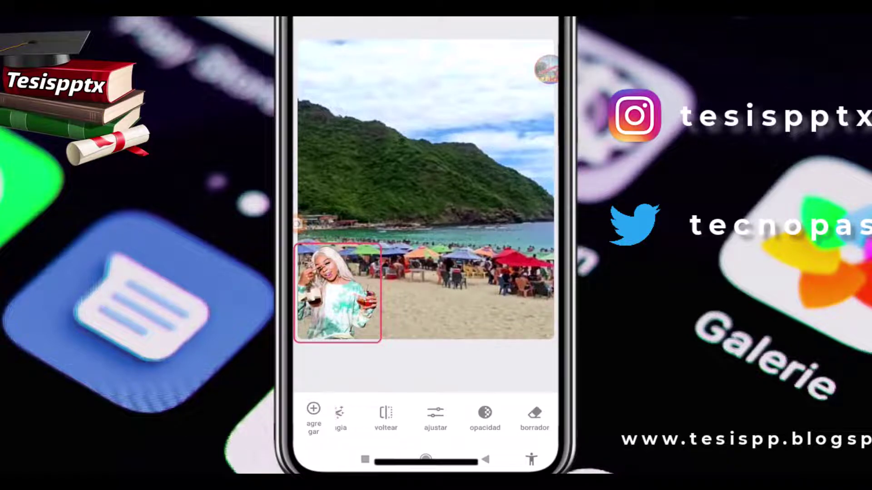
scroll(426, 415, "left", 3)
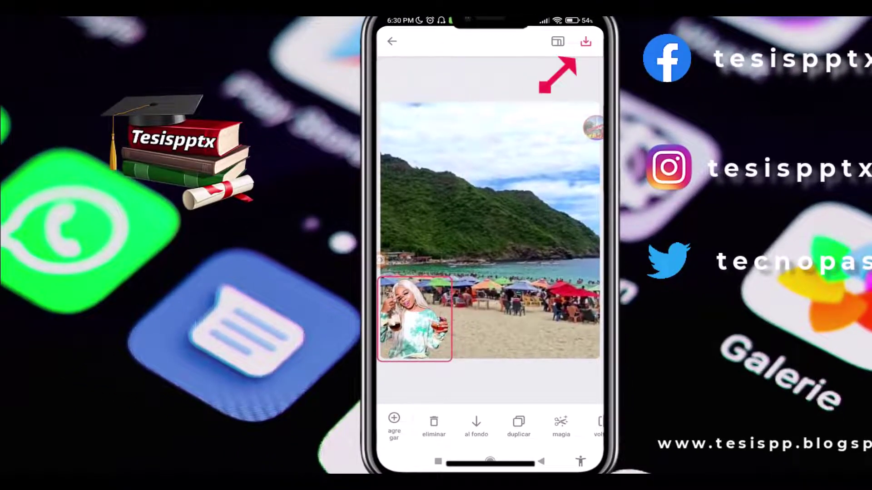
Step: Save the beach composite to the phone with Guardar Imagen
left_click(586, 42)
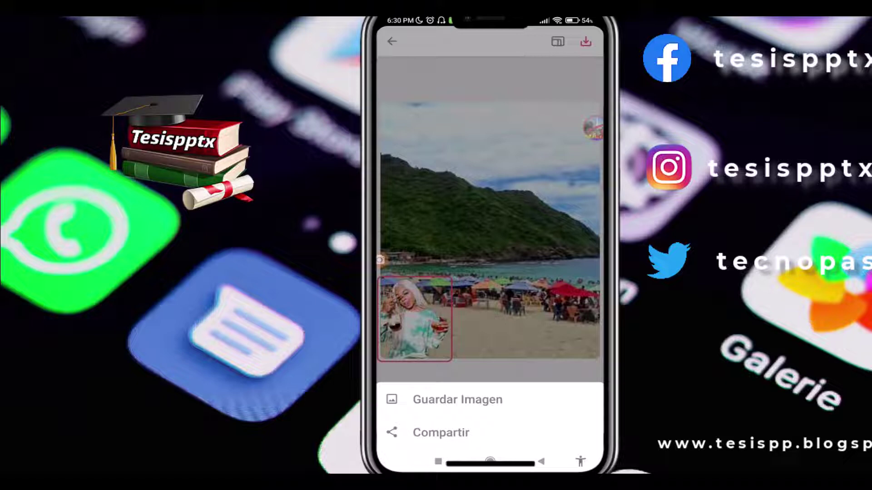
left_click(458, 400)
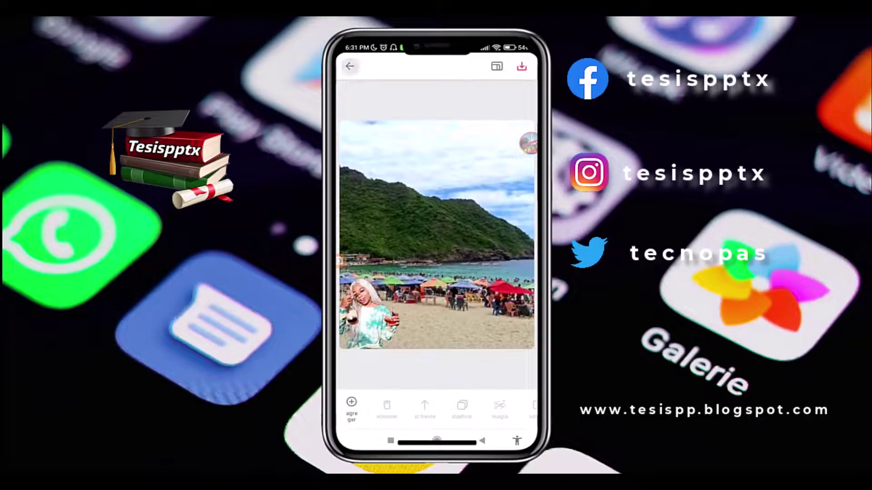
Step: Close and reopen the beach project twice, ending back on the Proyectos gallery
left_click(350, 66)
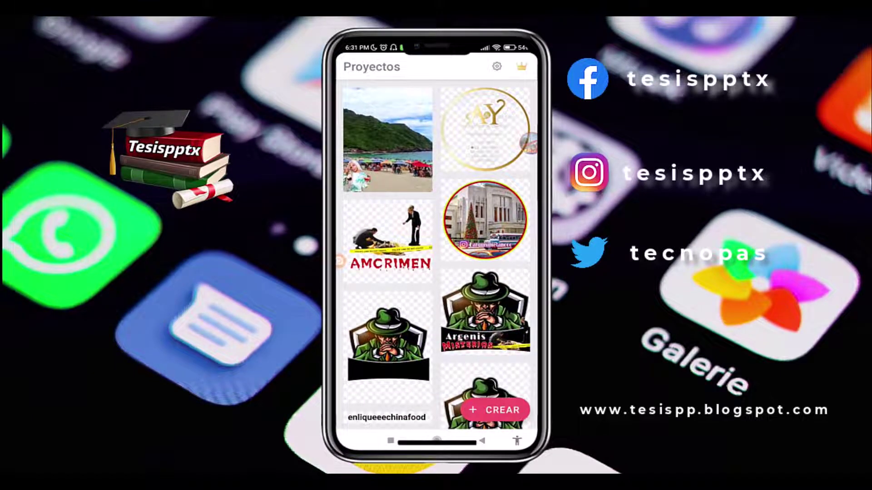
left_click(387, 139)
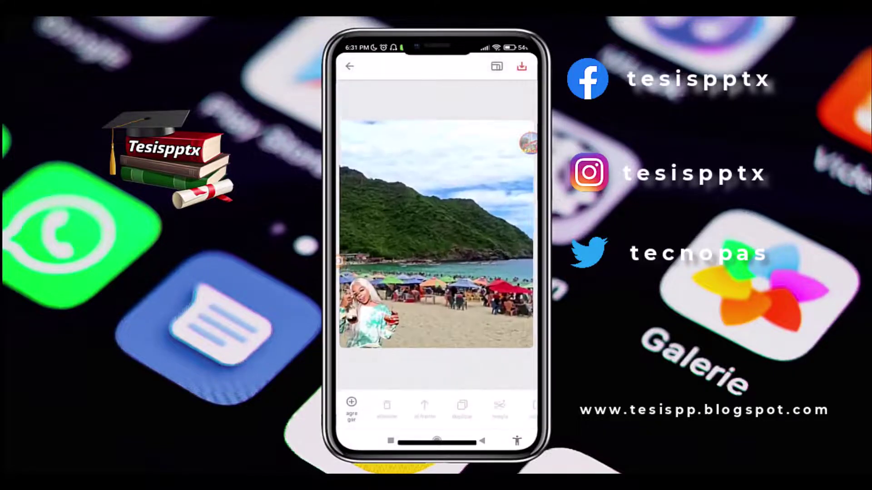
left_click(369, 313)
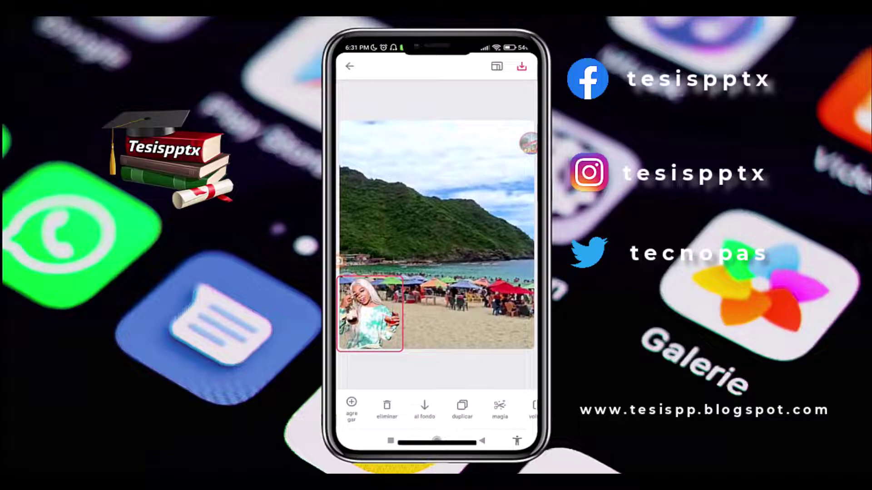
left_click(349, 66)
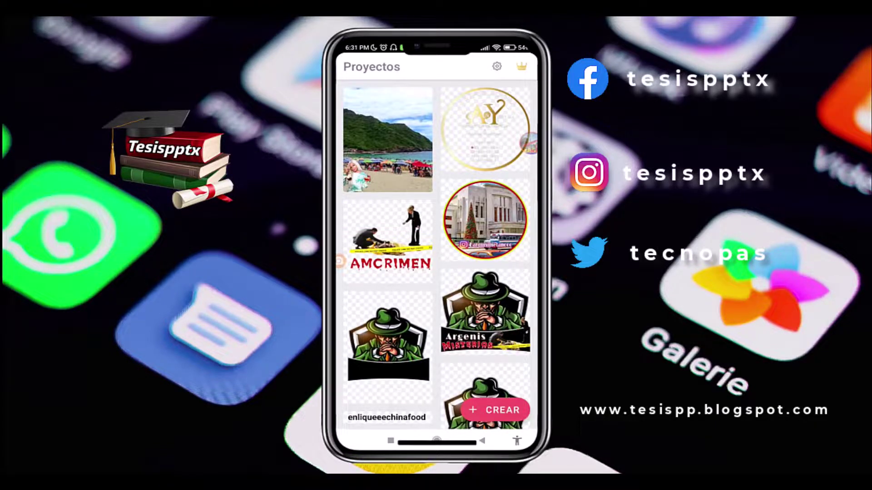
left_click(387, 139)
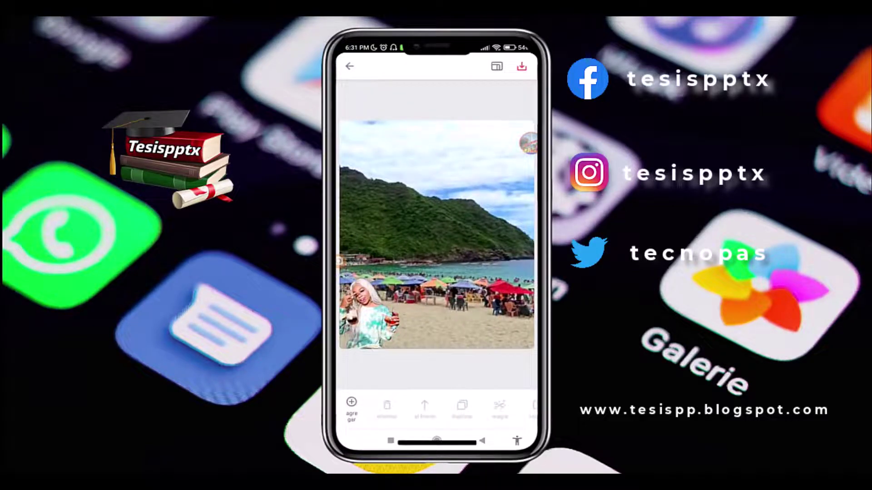
left_click(349, 66)
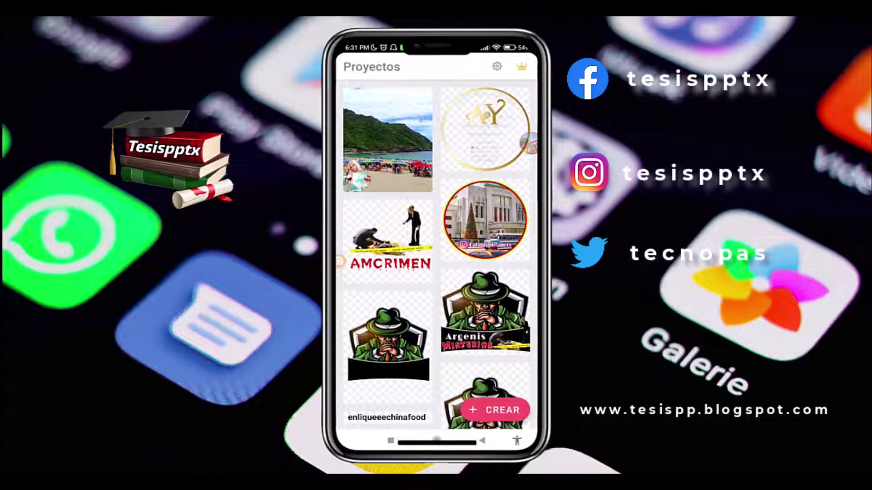
Step: Create a new project with Empezar de cero on a blank transparent canvas
left_click(500, 413)
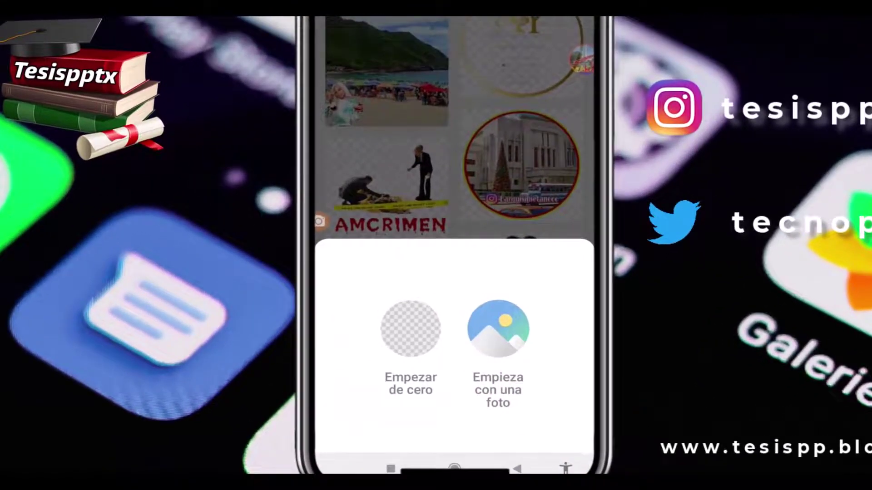
left_click(410, 330)
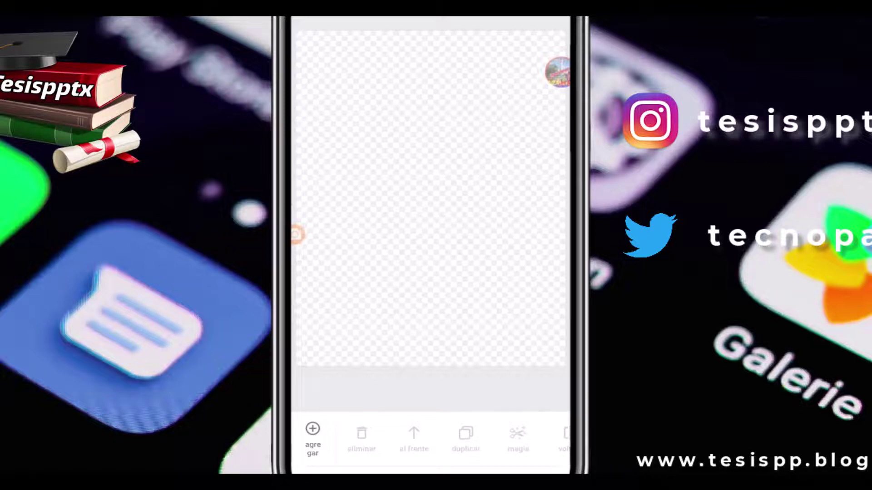
Step: Add the white-haired woman's selfie, auto-cut her out with magia, then deselect
left_click(313, 436)
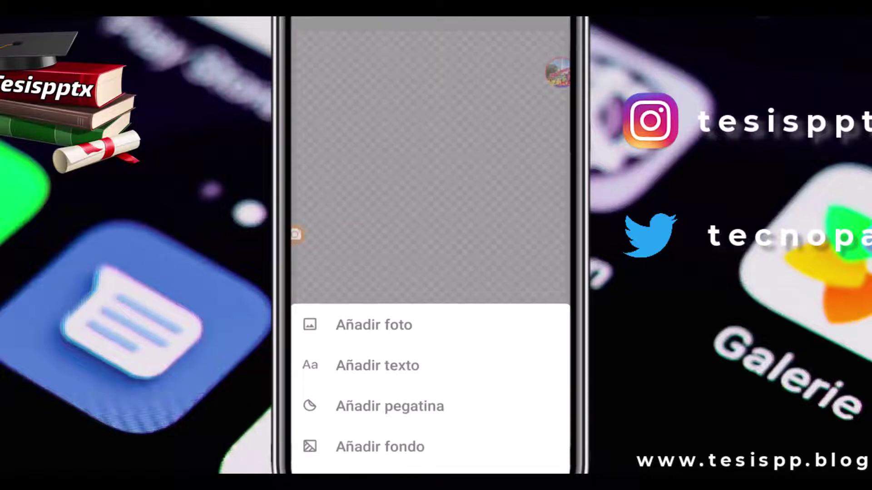
left_click(374, 325)
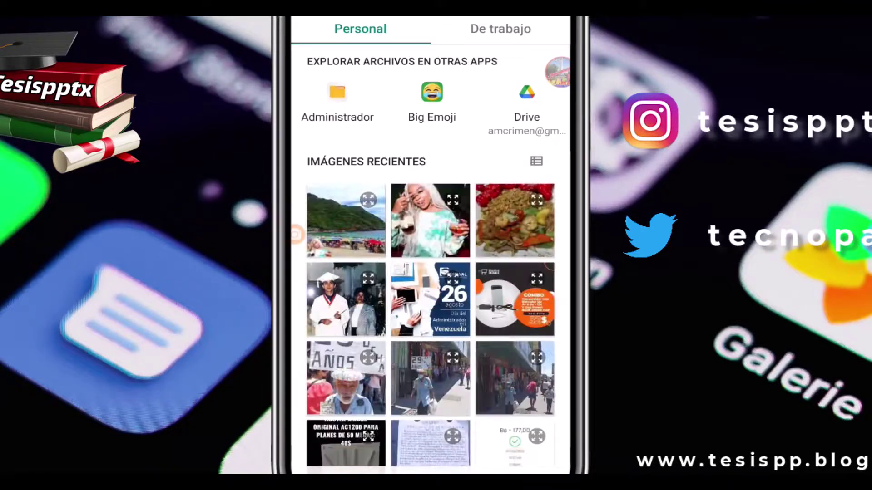
left_click(430, 221)
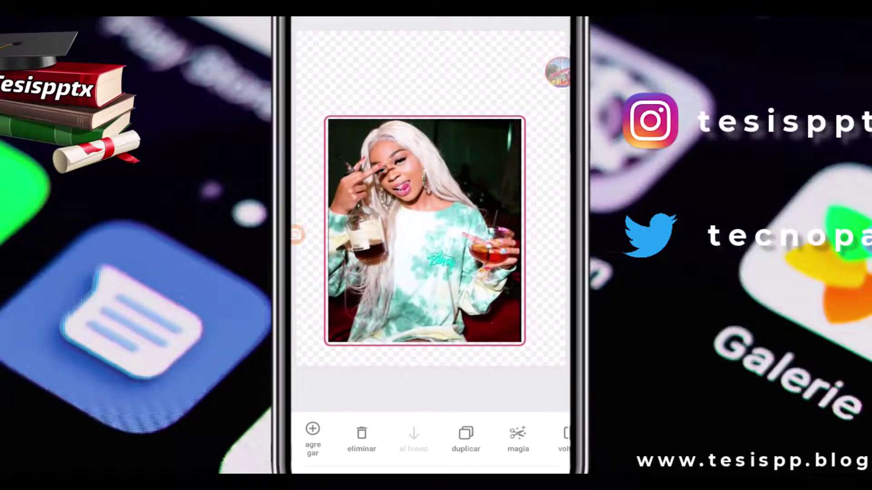
left_click(518, 436)
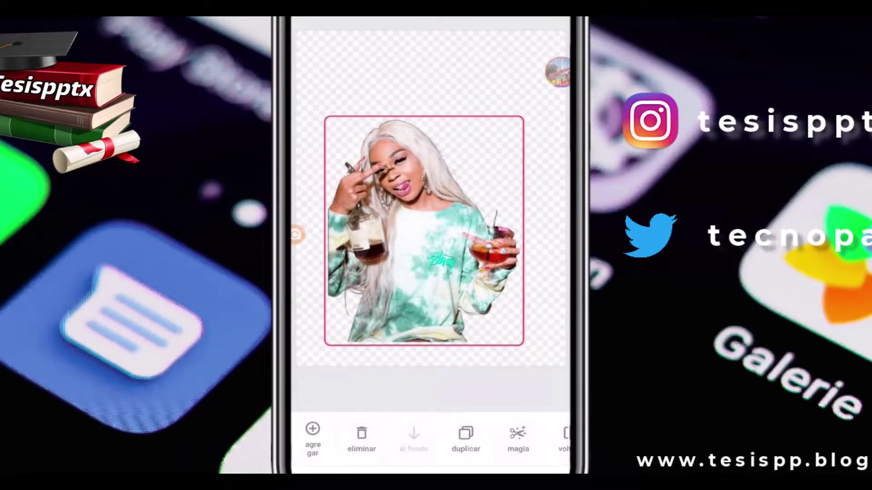
key("Escape")
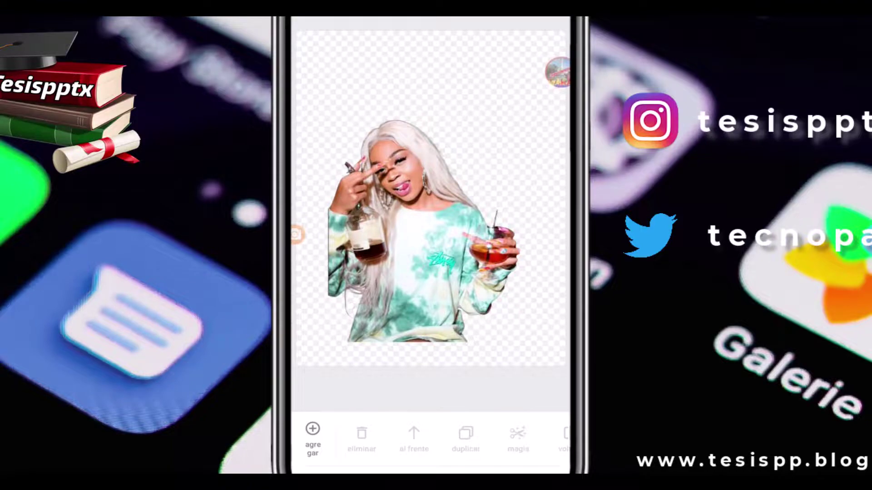
Step: Add the beach photo with the green mountain and colourful umbrellas from the phone
left_click(313, 436)
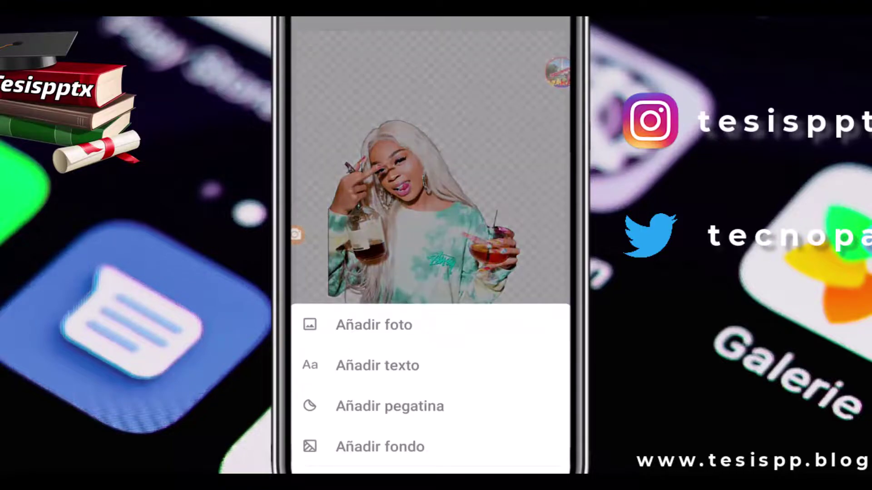
left_click(374, 325)
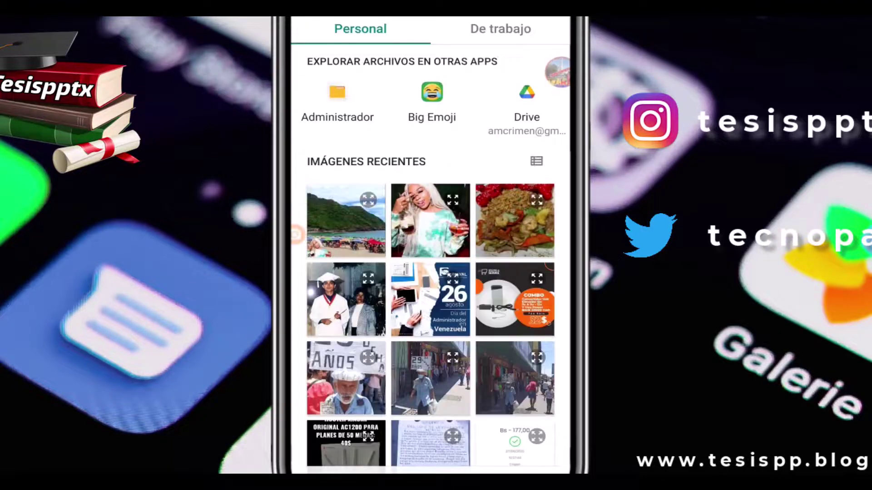
scroll(430, 245, "down", 5)
scroll(430, 246, "down", 5)
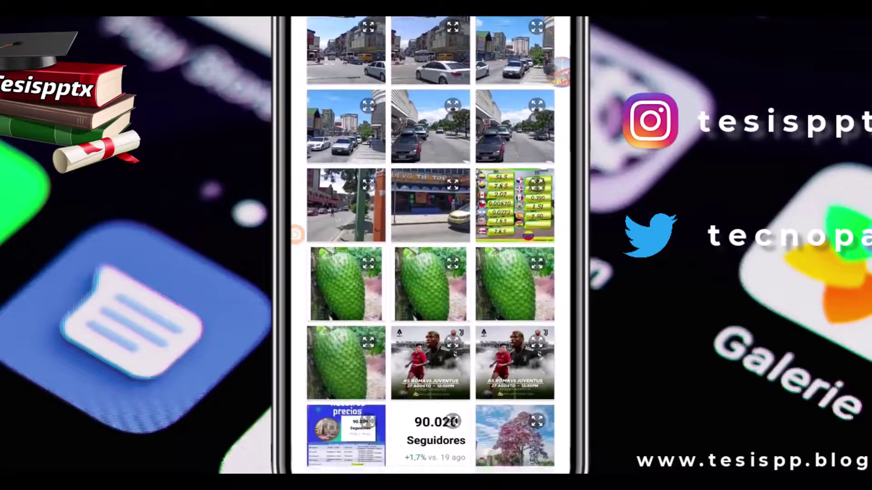
scroll(430, 245, "down", 1)
scroll(430, 245, "down", 3)
scroll(430, 245, "down", 2)
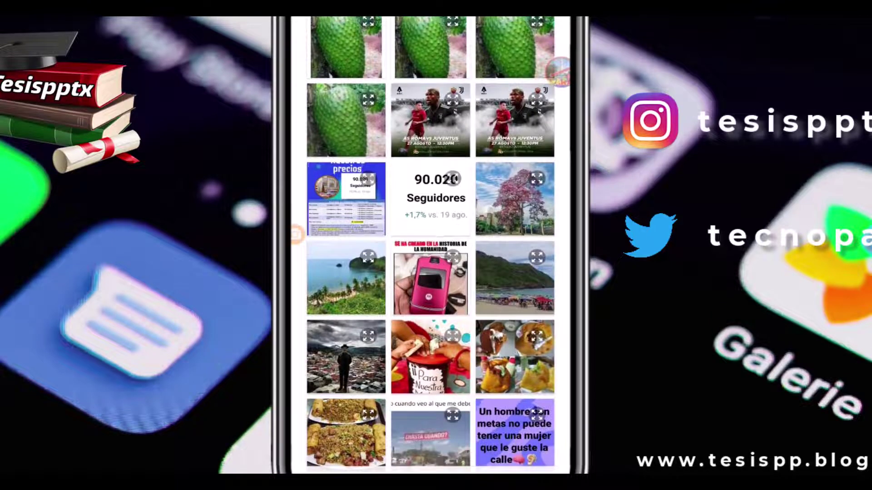
scroll(430, 245, "down", 2)
left_click(515, 207)
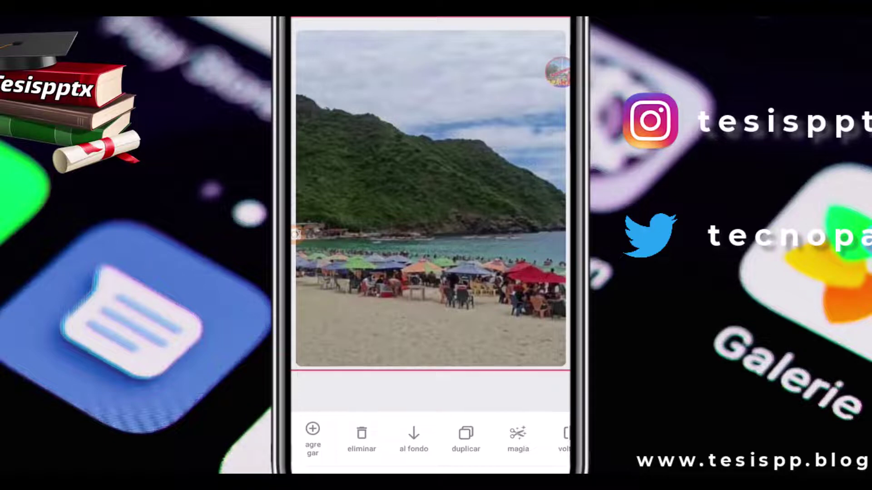
Step: Send the beach photo to the back and shrink the woman toward the bottom-left
left_click(413, 438)
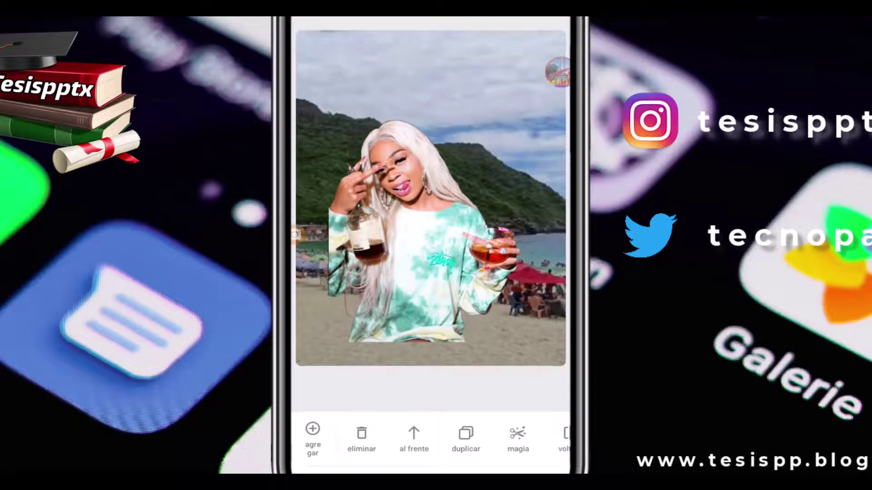
left_click(422, 227)
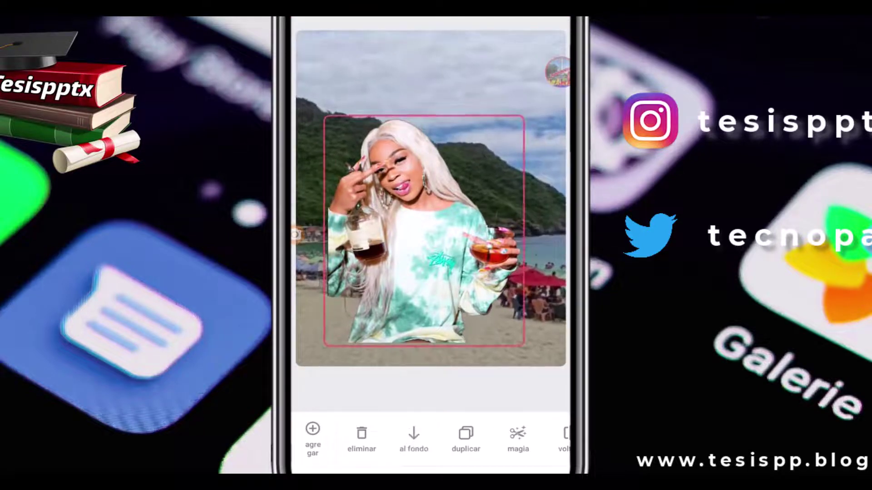
mouse_move(422, 227)
left_mouse_down()
mouse_move(407, 273)
mouse_move(344, 312)
left_mouse_up()
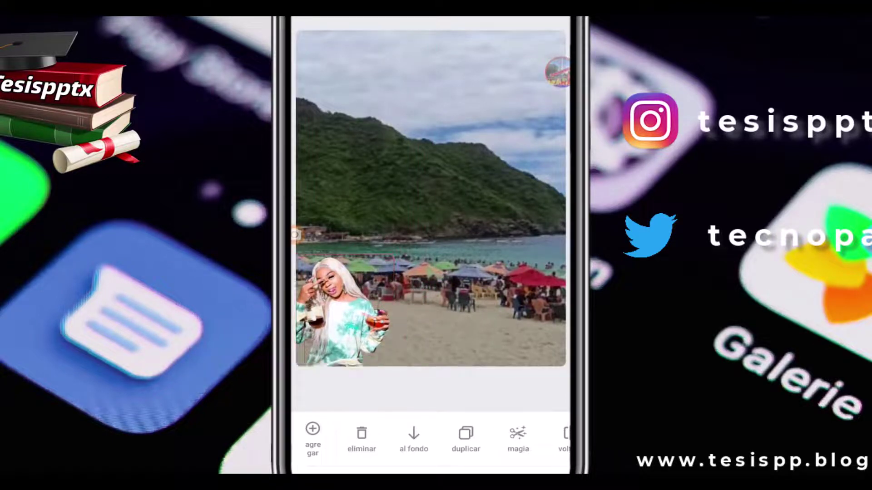
left_click_drag(393, 369, 390, 365)
left_click_drag(344, 313, 338, 318)
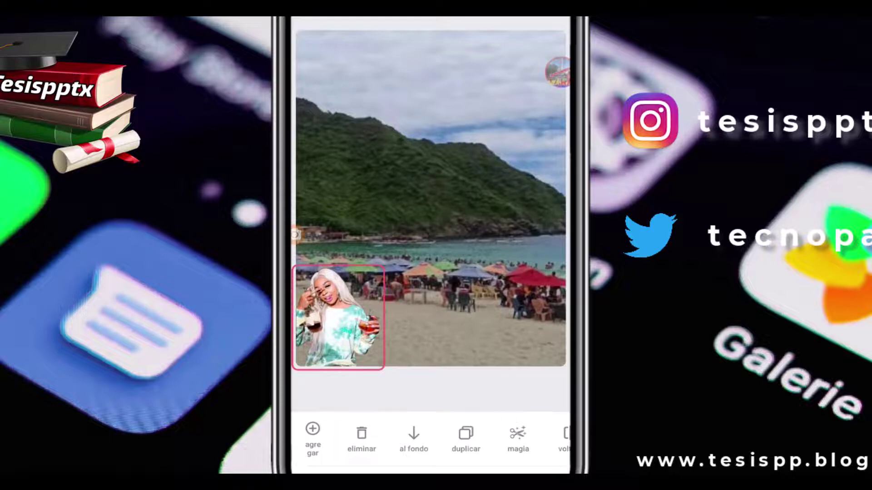
Step: Mirror the woman and place her, slightly enlarged, at the beach's bottom-right
scroll(436, 438, "right", 3)
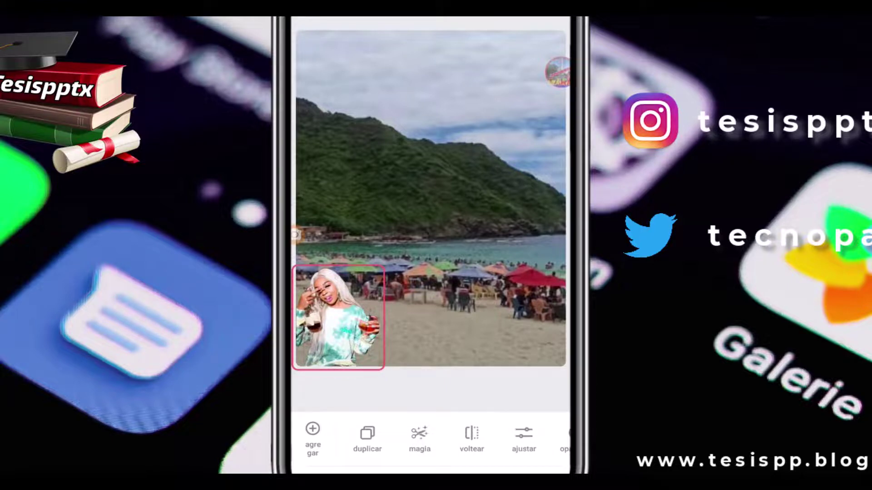
left_click(472, 439)
left_click_drag(338, 318, 526, 318)
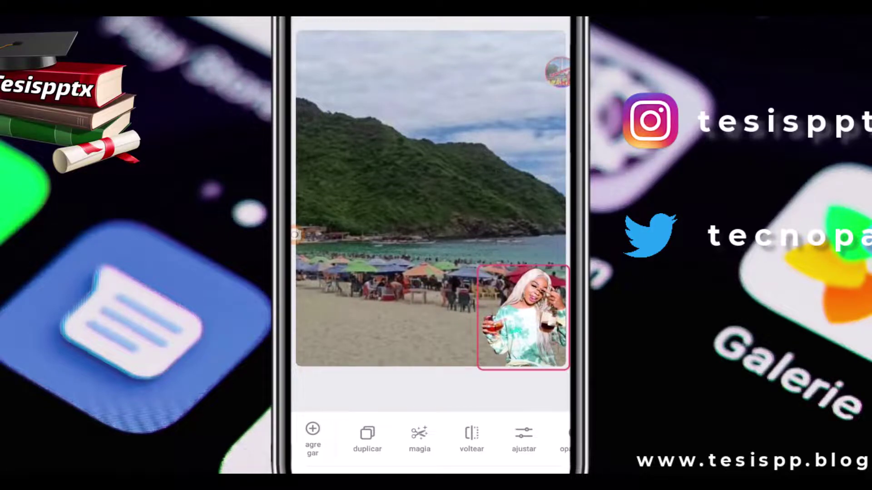
left_click_drag(478, 266, 461, 250)
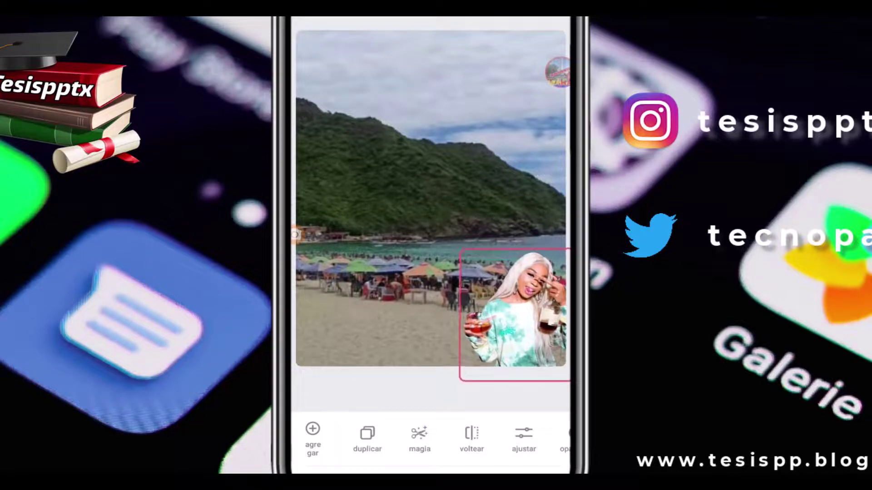
left_click(312, 436)
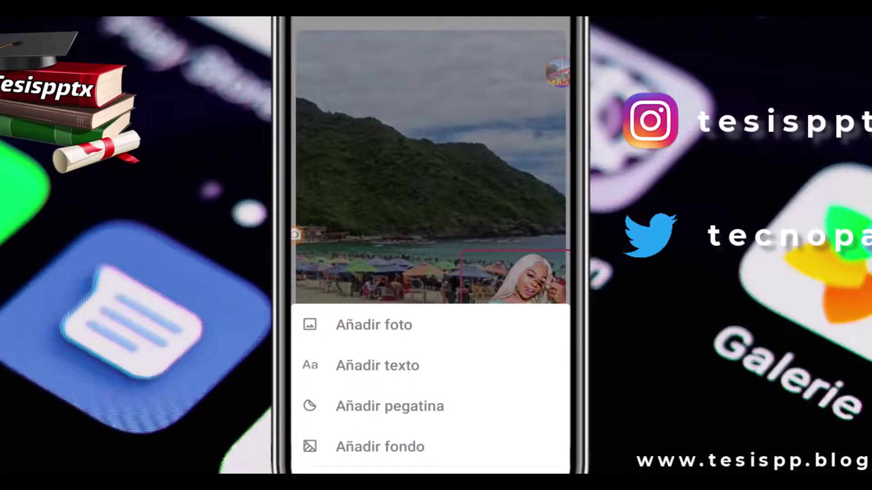
Step: Add the caption 'Me gusta divertirme', typo fixed, split after 'gusta' and left-aligned
left_click(377, 365)
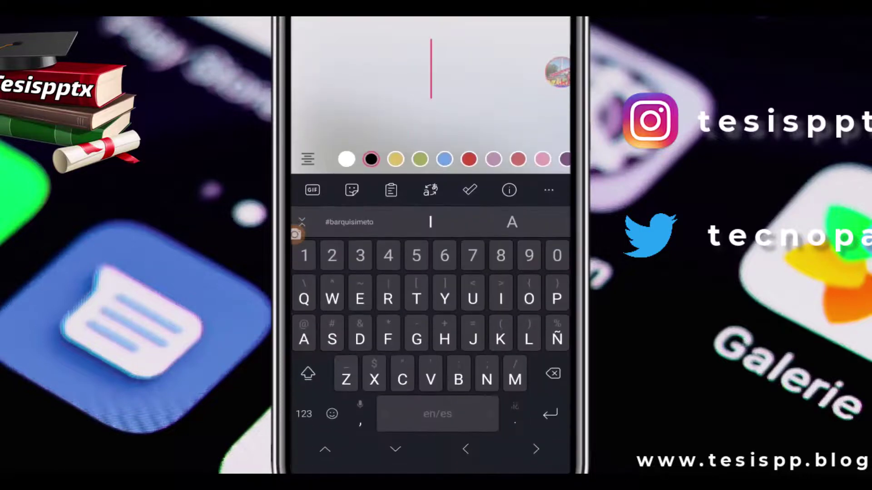
type("M")
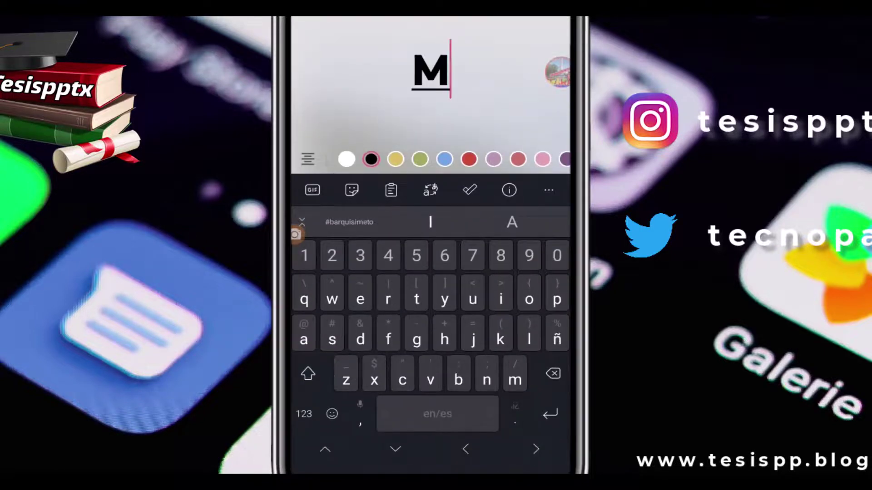
type("e gu")
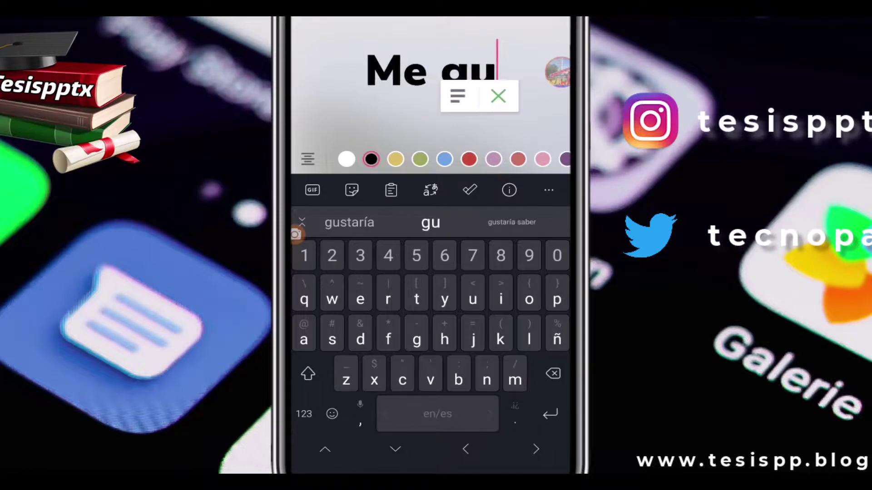
type("sta ")
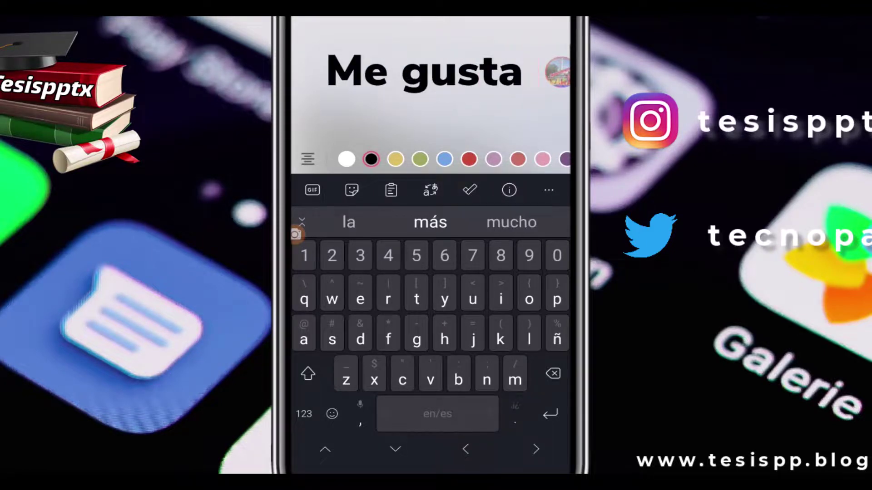
type("fivert")
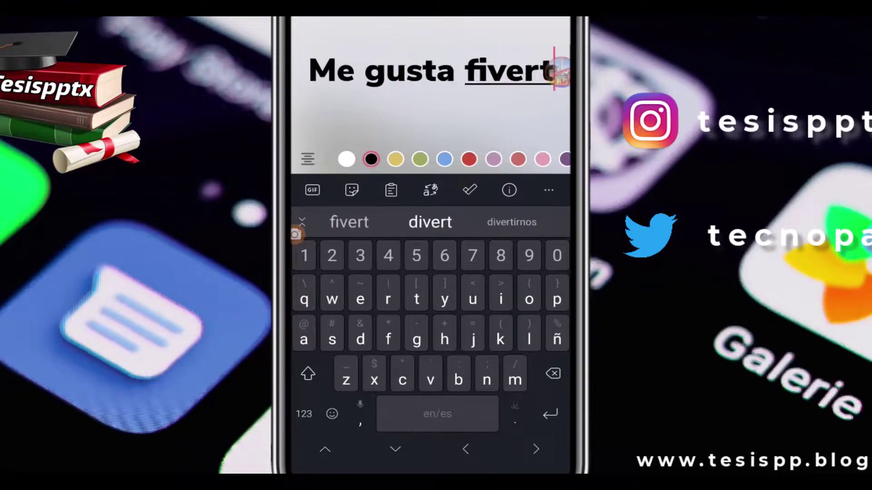
type("i")
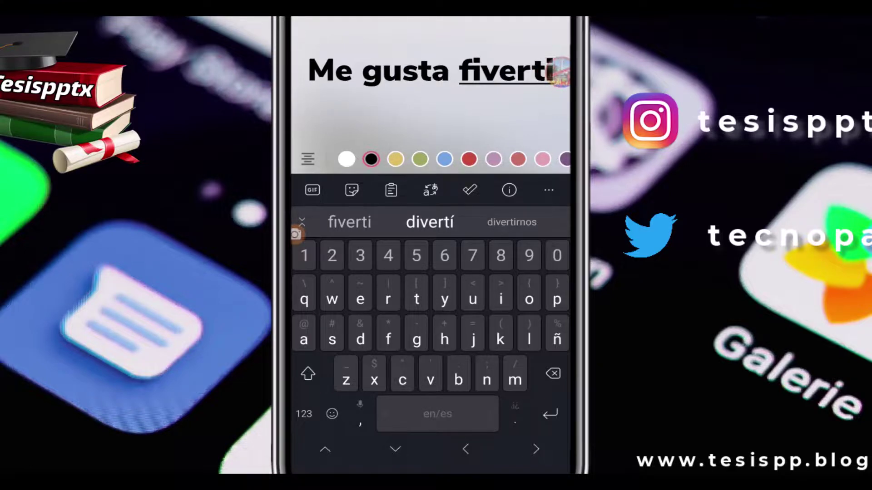
type("r")
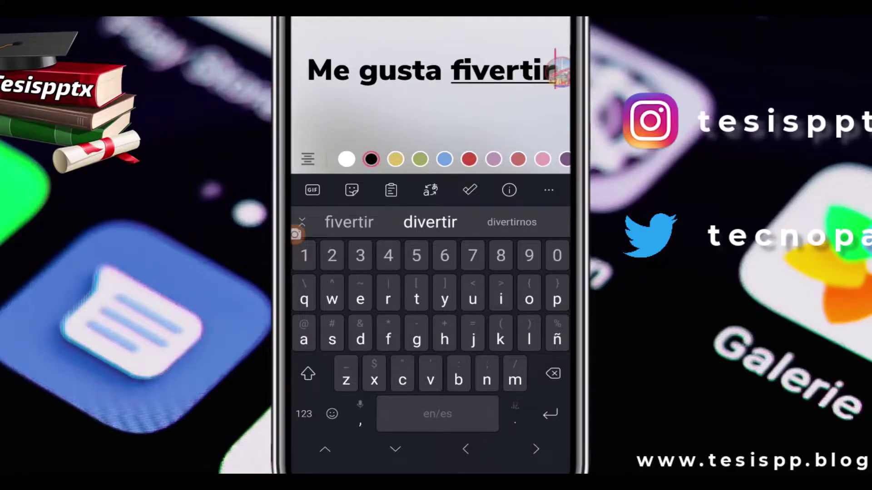
type("me")
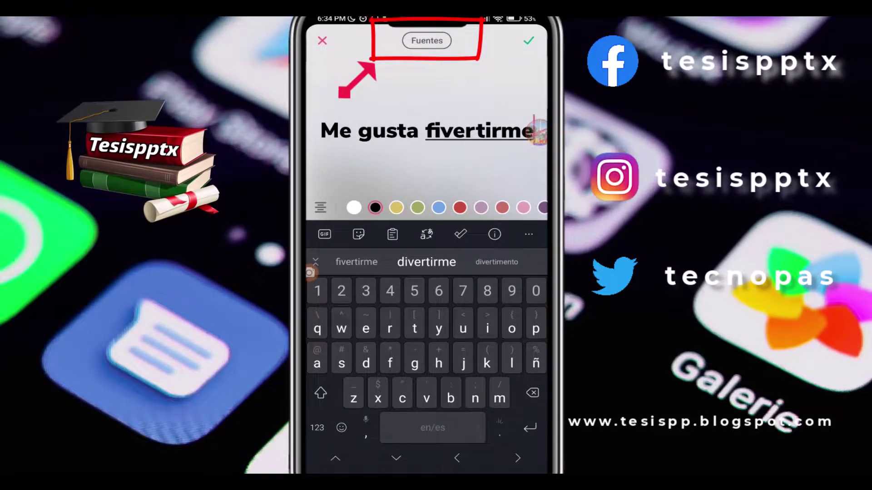
left_click(426, 262)
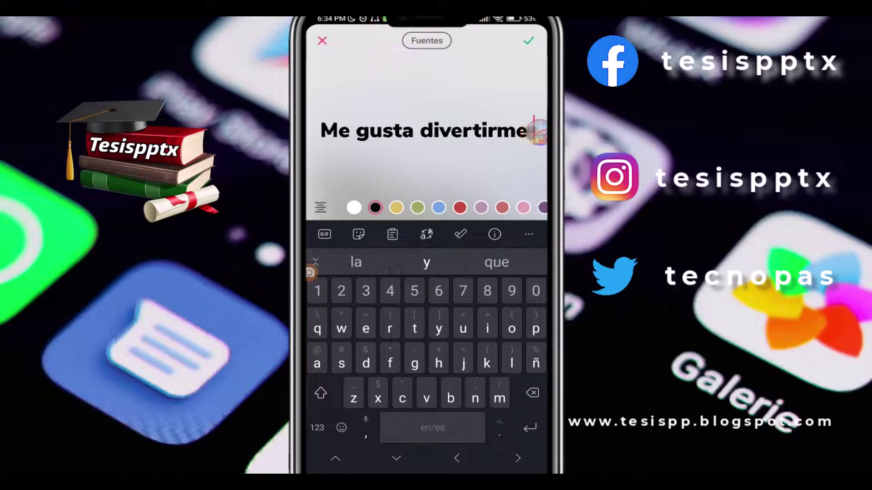
left_click(420, 132)
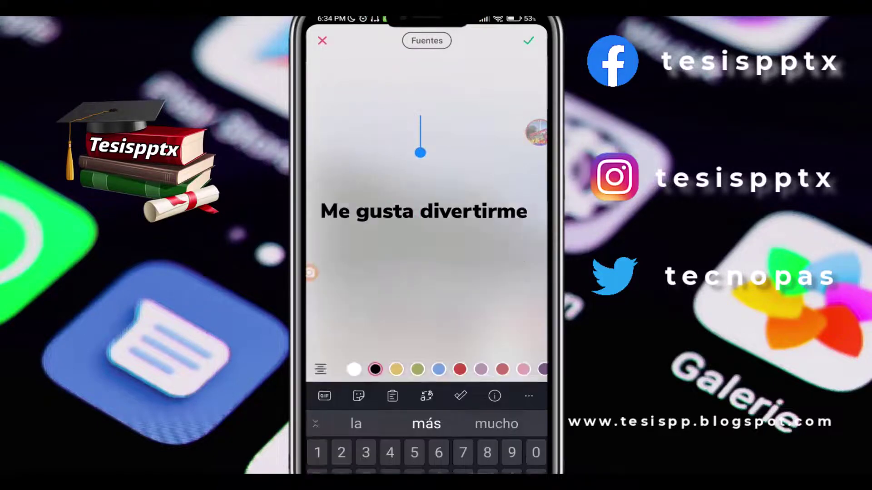
left_click(414, 131)
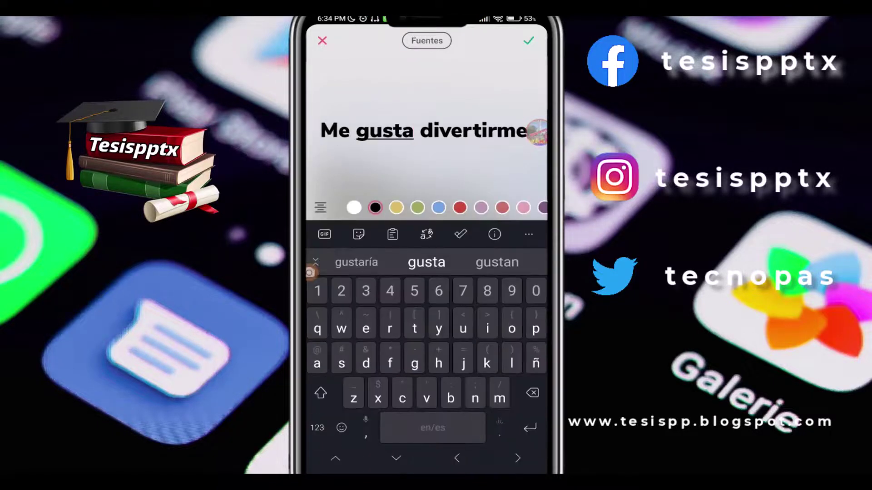
key("Return")
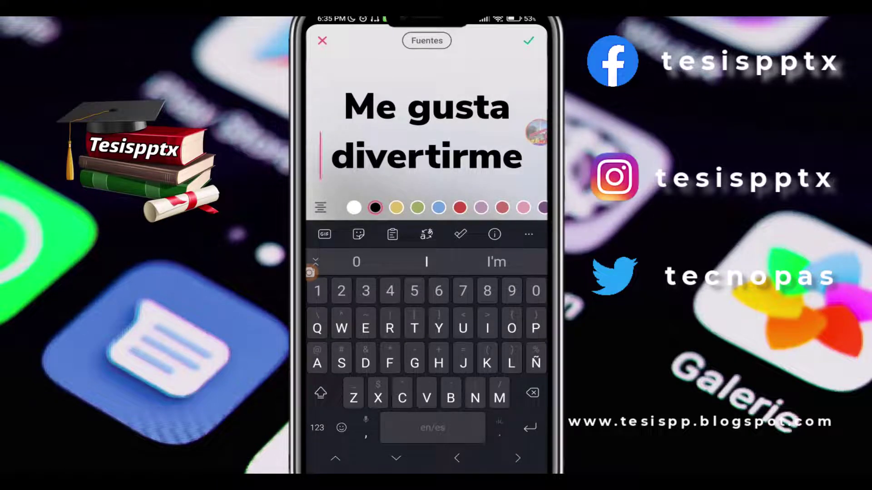
left_click(320, 207)
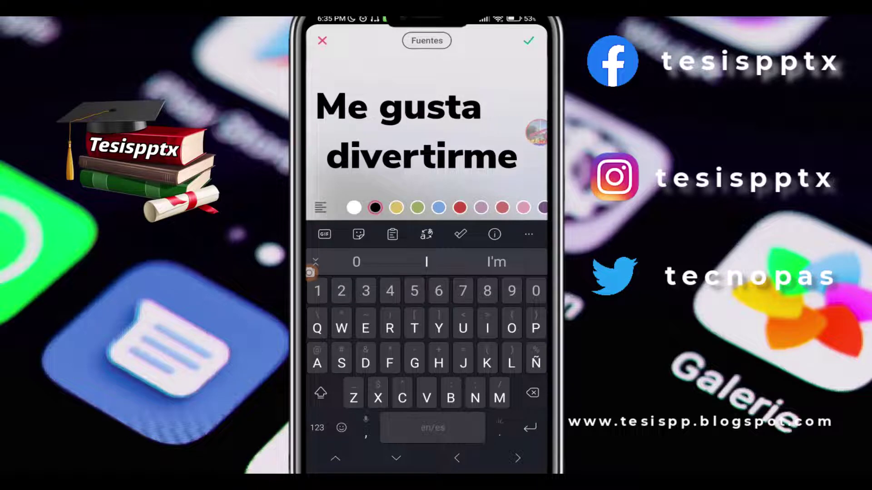
key("BackSpace")
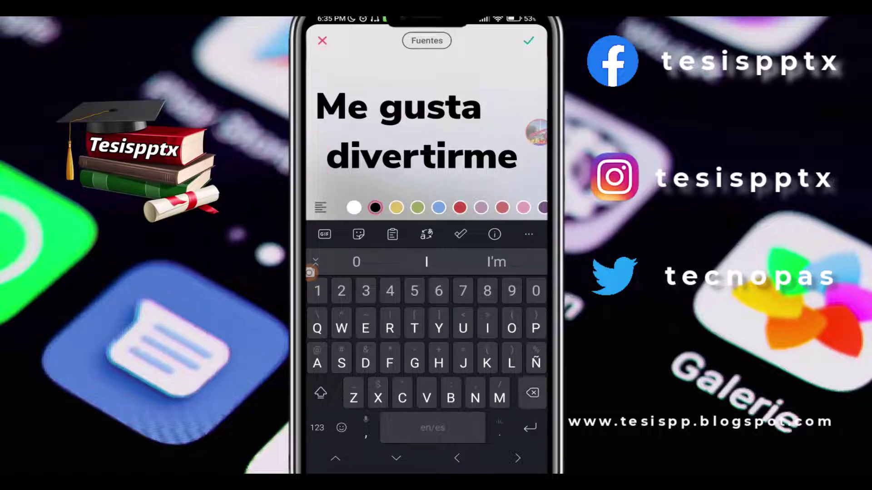
left_click(528, 40)
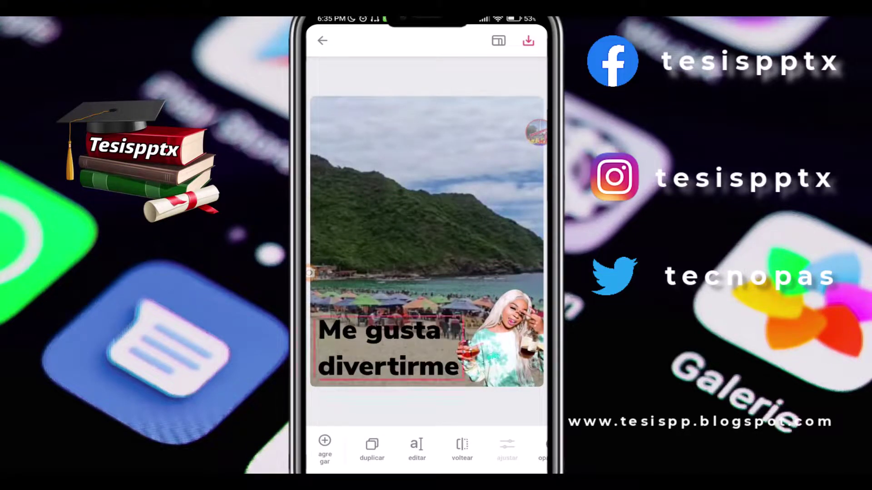
Step: Try blue, then set the caption gold and shift it left onto the beach
left_click(386, 349)
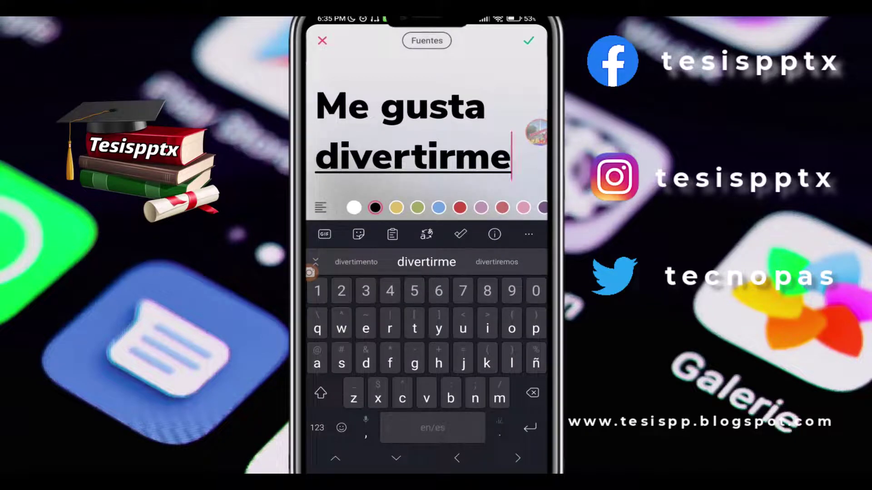
left_click(438, 207)
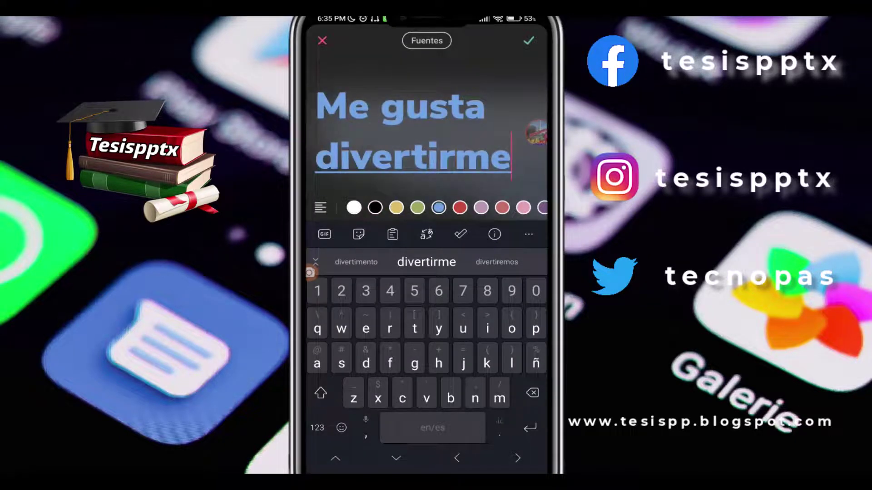
left_click(396, 208)
left_click(528, 40)
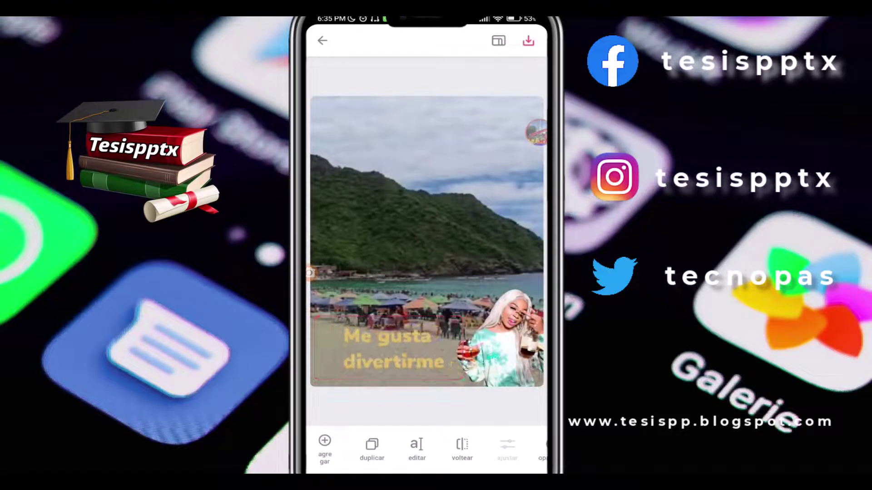
left_click_drag(391, 349, 372, 354)
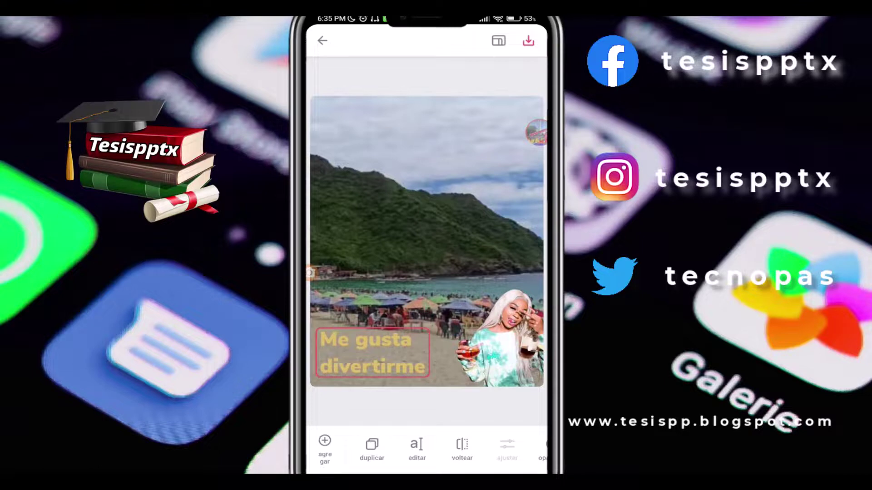
Step: Recolour the 'Me gusta divertirme' caption to the magenta pink swatch
left_click(417, 448)
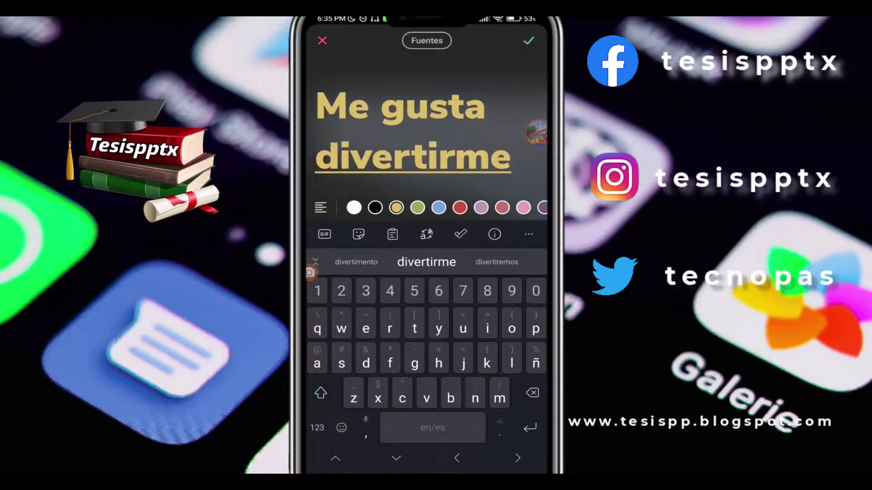
left_click_drag(499, 207, 396, 208)
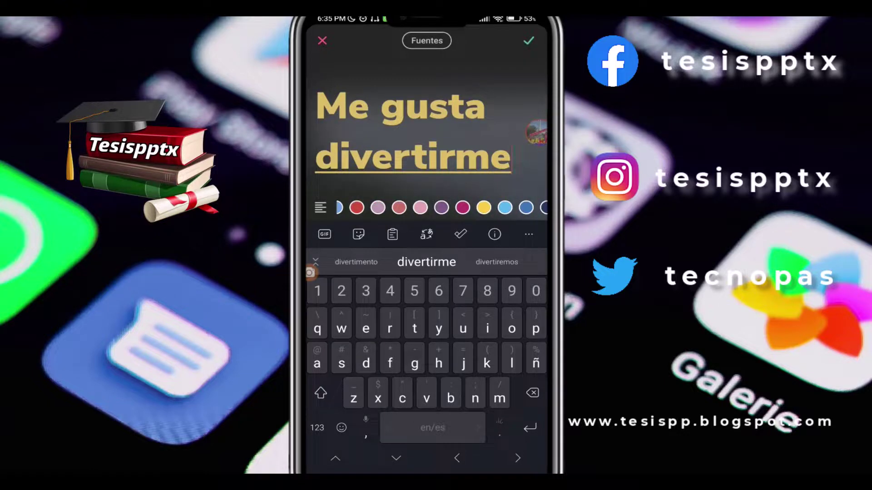
left_click(463, 207)
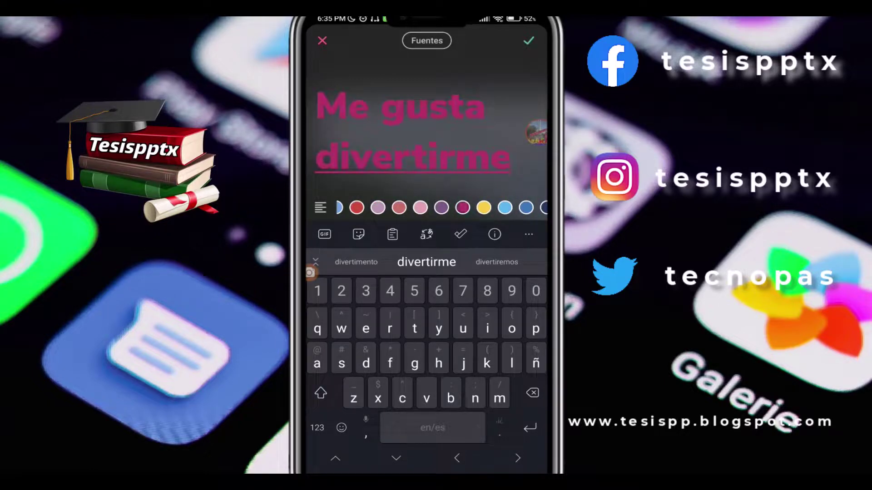
left_click(529, 41)
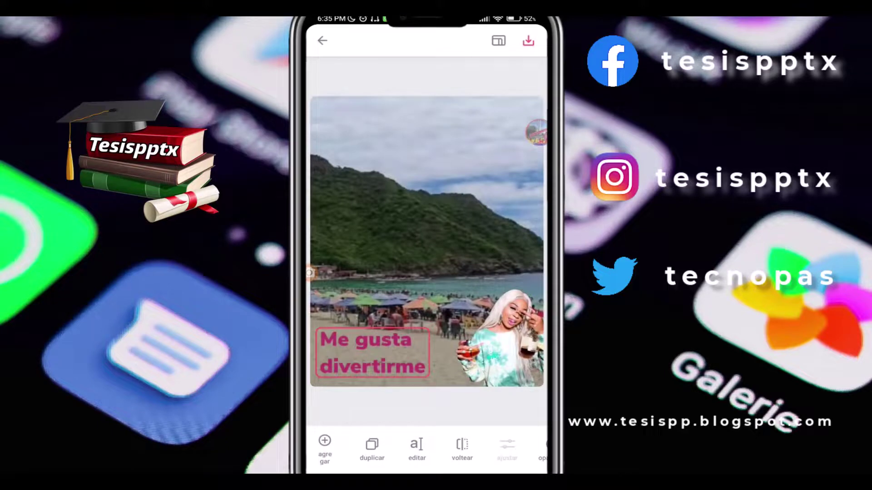
left_click_drag(499, 448, 430, 448)
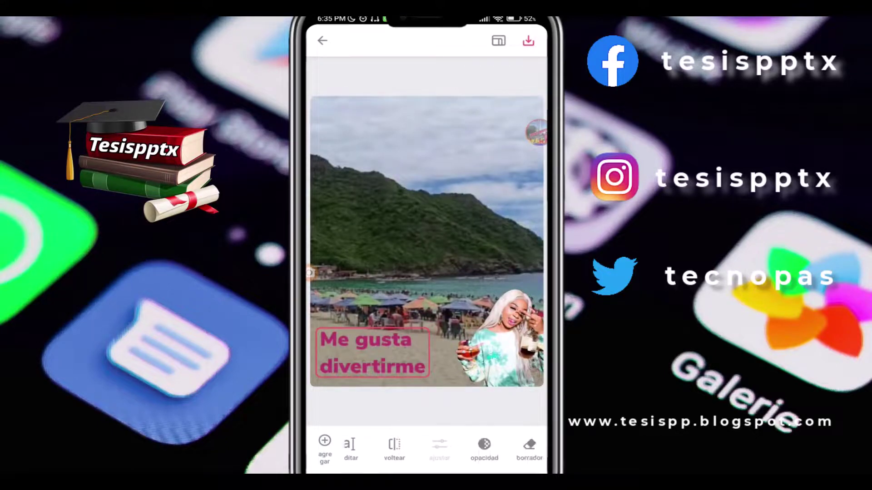
left_click_drag(484, 447, 536, 447)
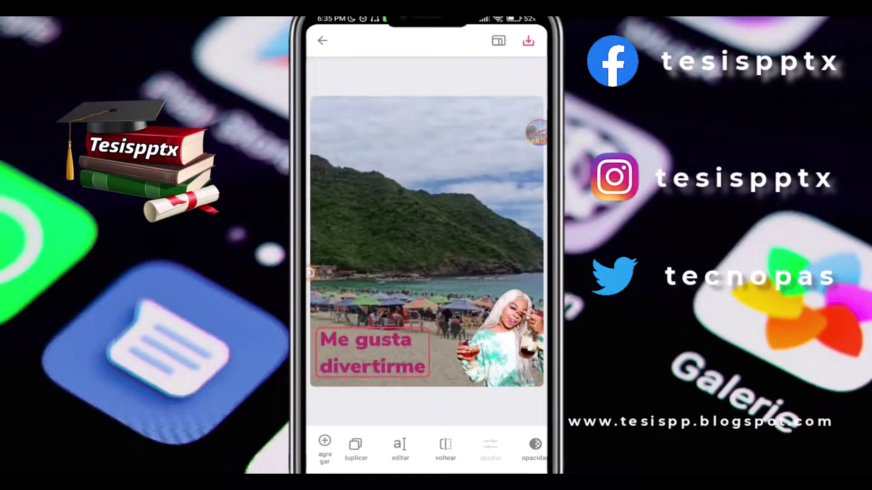
left_click(400, 448)
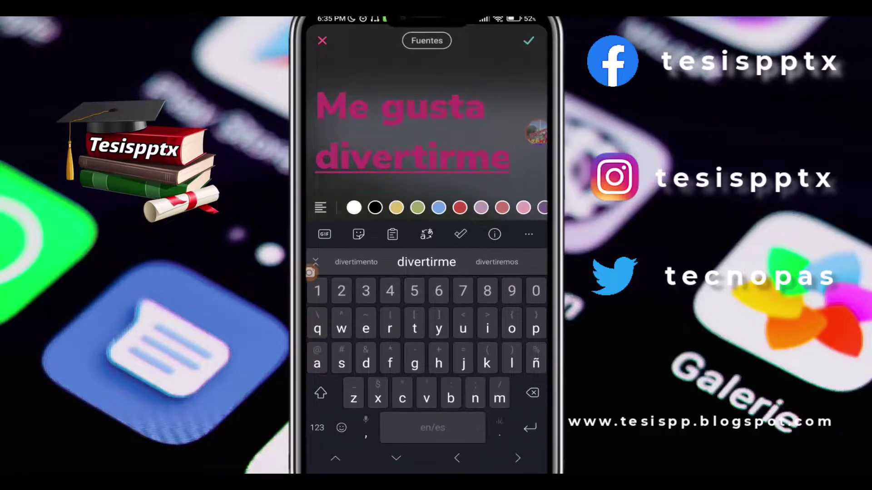
left_click(484, 108)
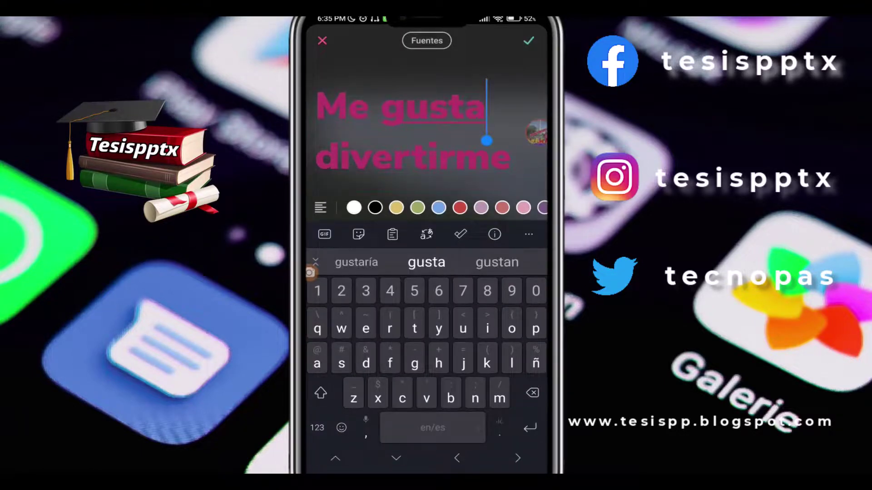
left_click(529, 41)
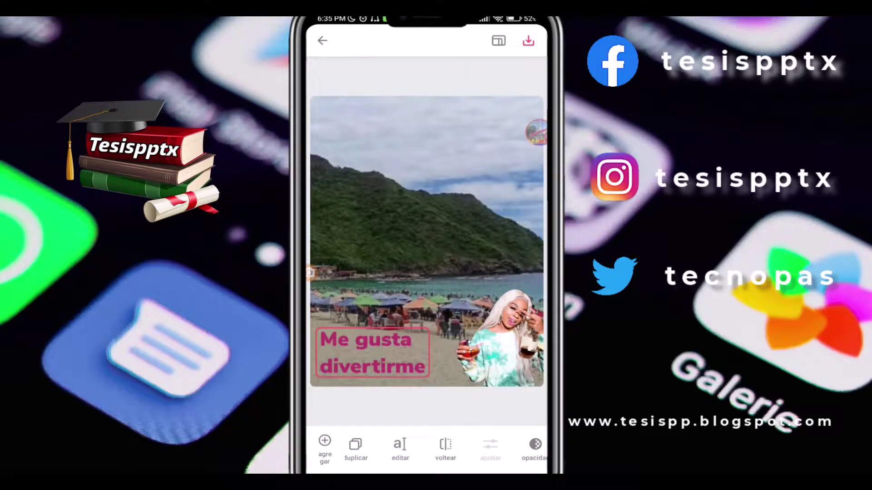
scroll(427, 450, "left", 2)
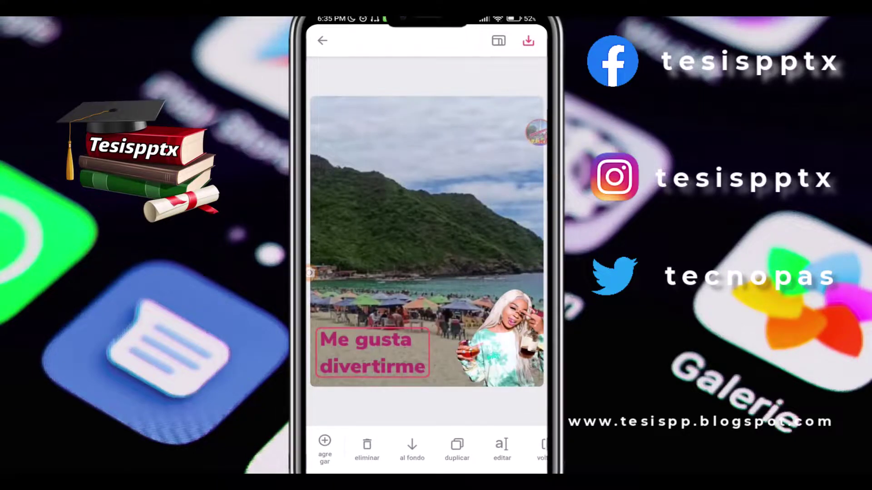
scroll(427, 450, "right", 2)
scroll(427, 450, "right", 3)
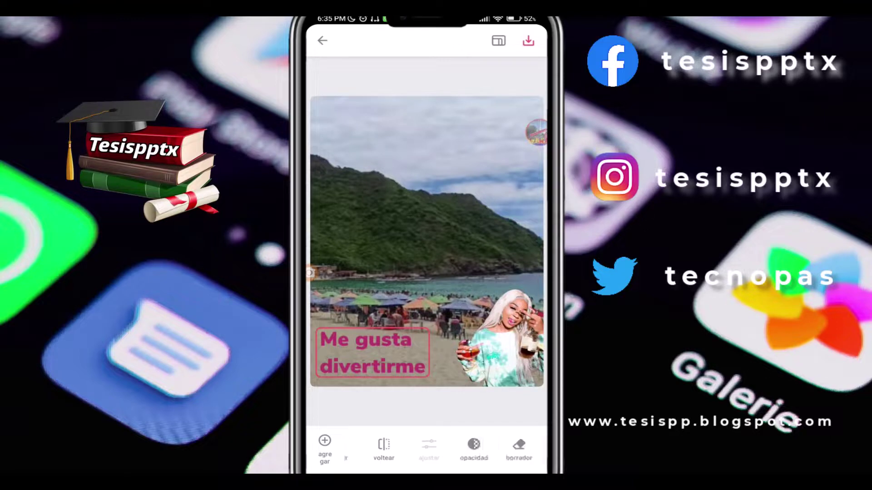
scroll(427, 449, "left", 3)
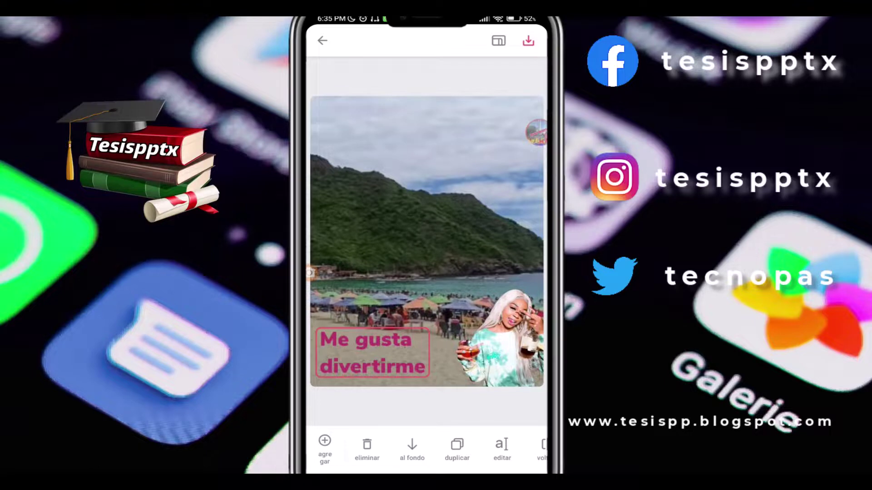
scroll(459, 450, "right", 2)
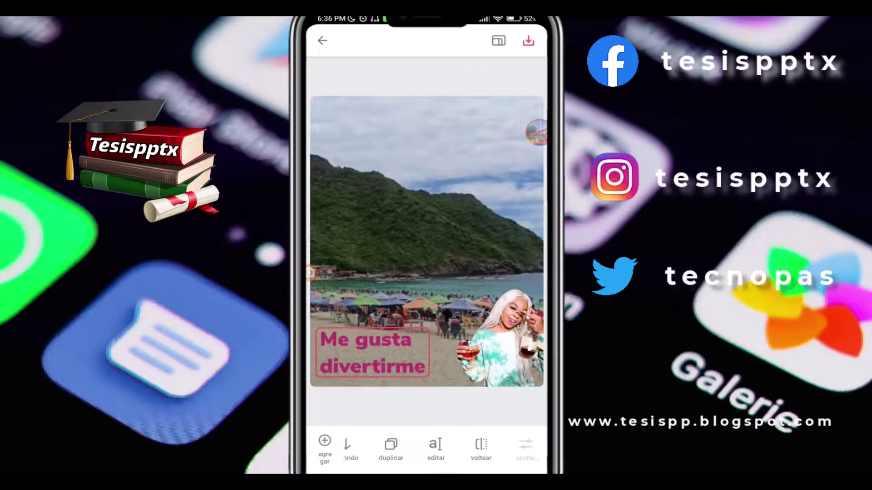
scroll(459, 450, "right", 2)
scroll(426, 449, "right", 1)
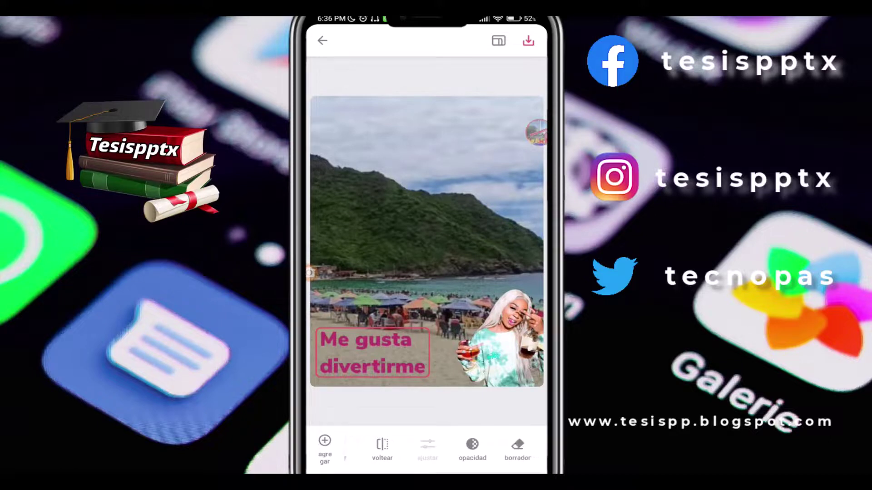
scroll(426, 449, "left", 5)
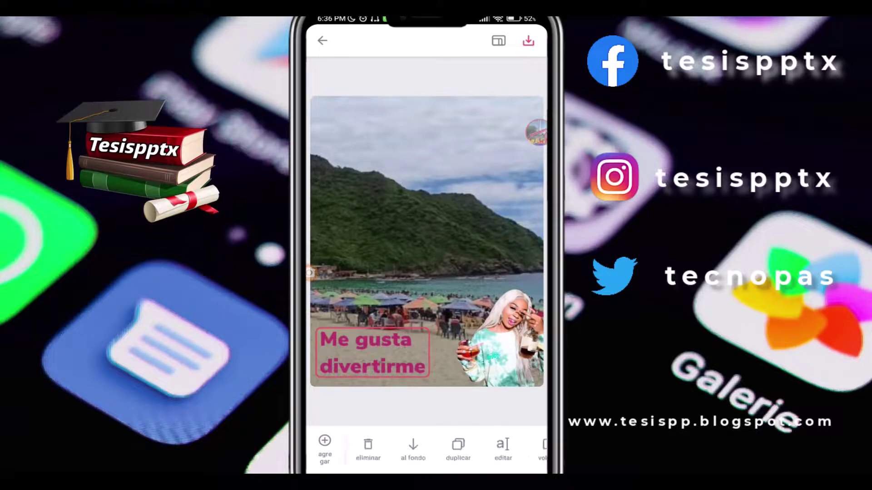
left_click(501, 449)
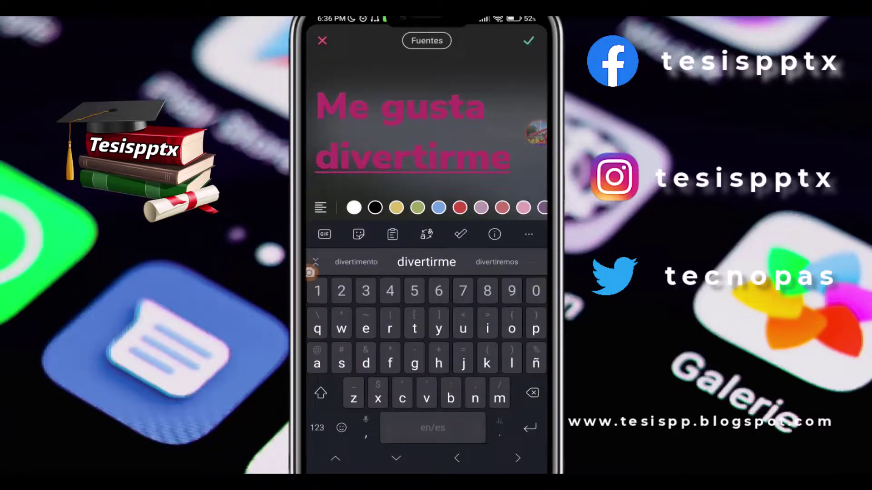
scroll(441, 208, "right", 5)
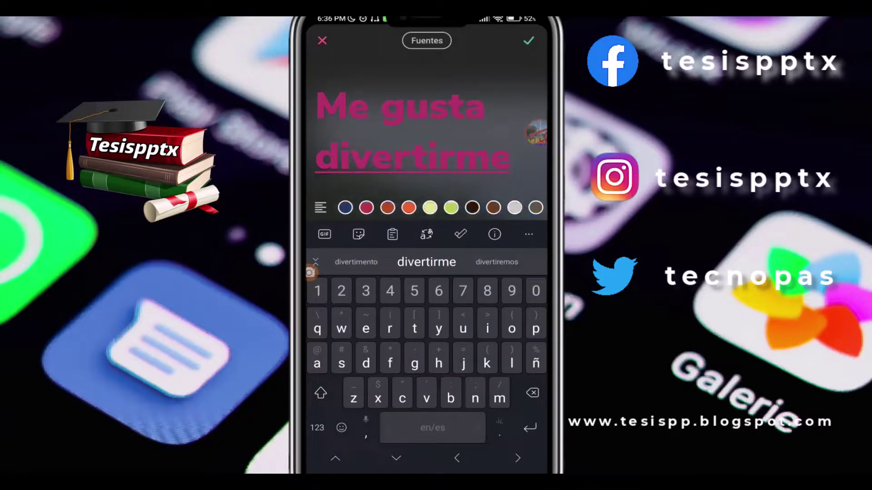
scroll(441, 208, "left", 5)
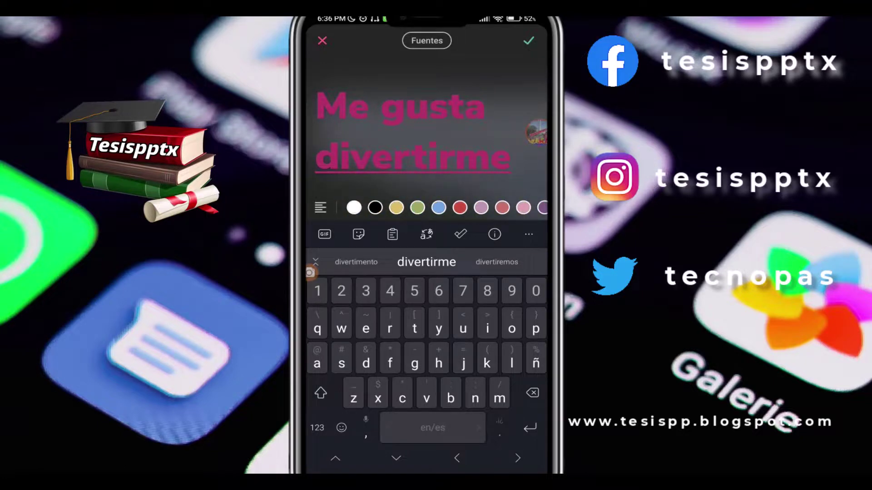
left_click(529, 41)
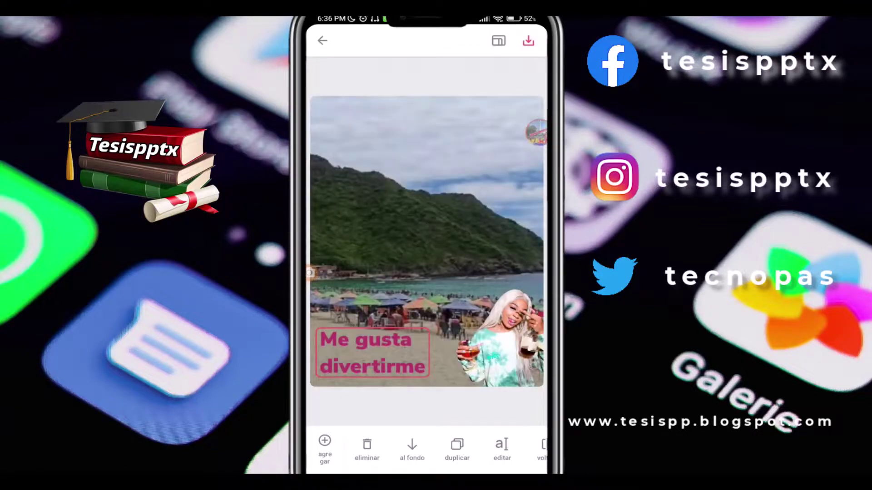
Step: Insert the windsurf sticker and move it to the photo centre
left_click(324, 447)
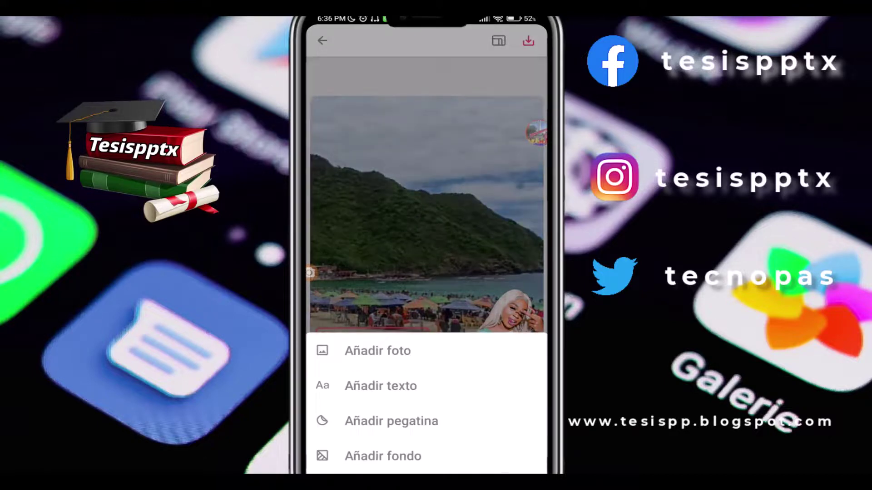
left_click(391, 421)
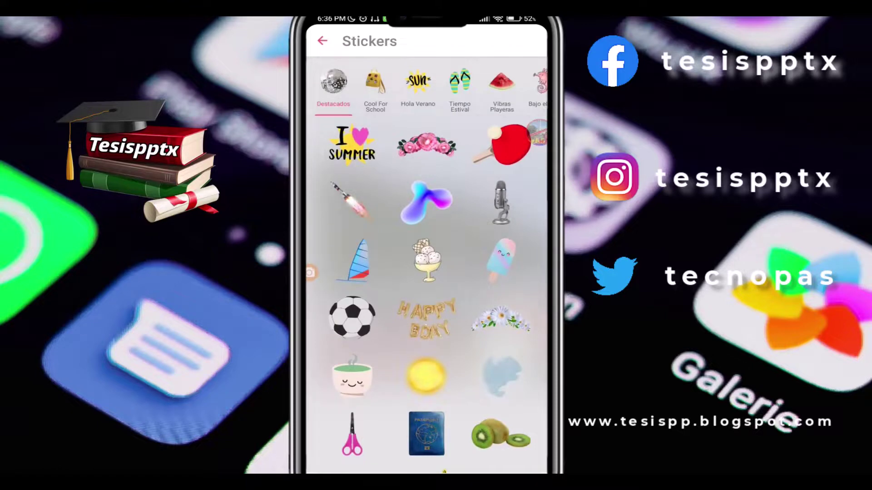
left_click(522, 138)
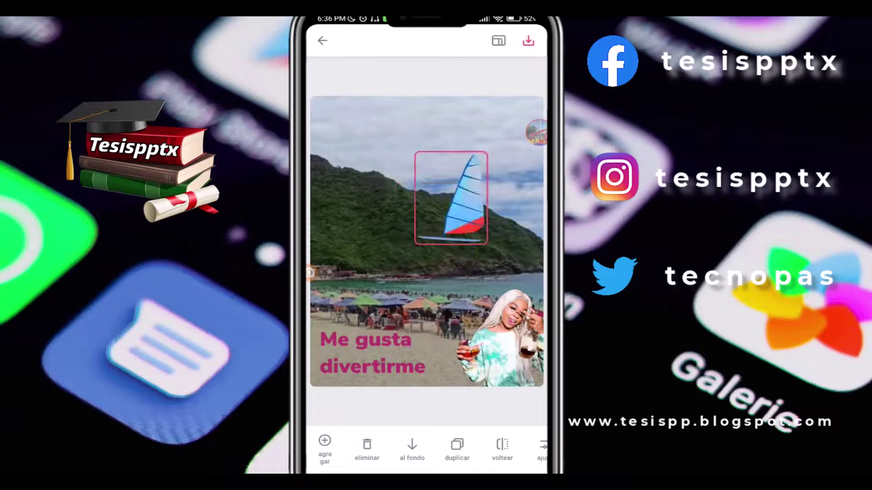
mouse_move(463, 196)
left_mouse_down()
mouse_move(455, 238)
mouse_move(468, 241)
left_mouse_up()
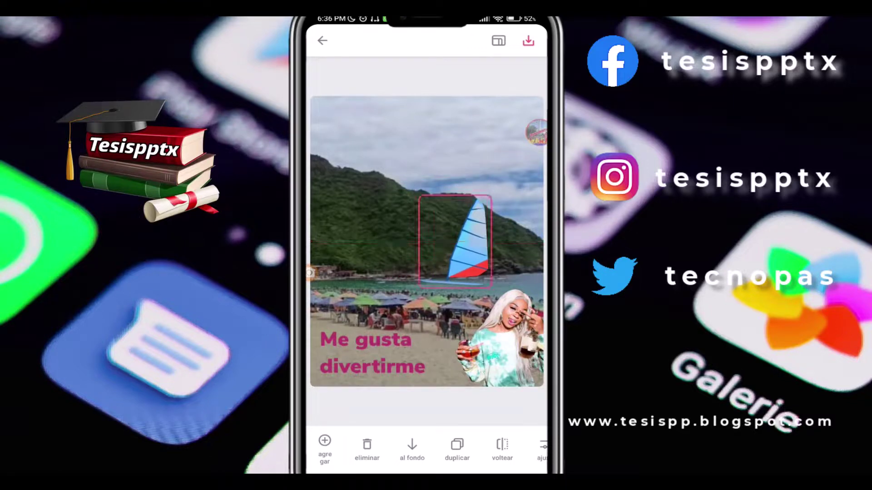
Step: Shrink the windsurf sticker and set it down on the sea
left_click(386, 181)
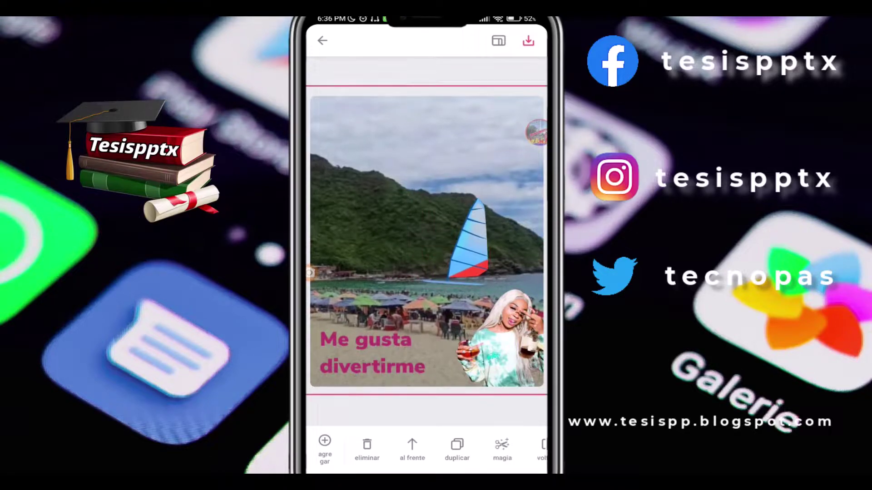
left_click(468, 241)
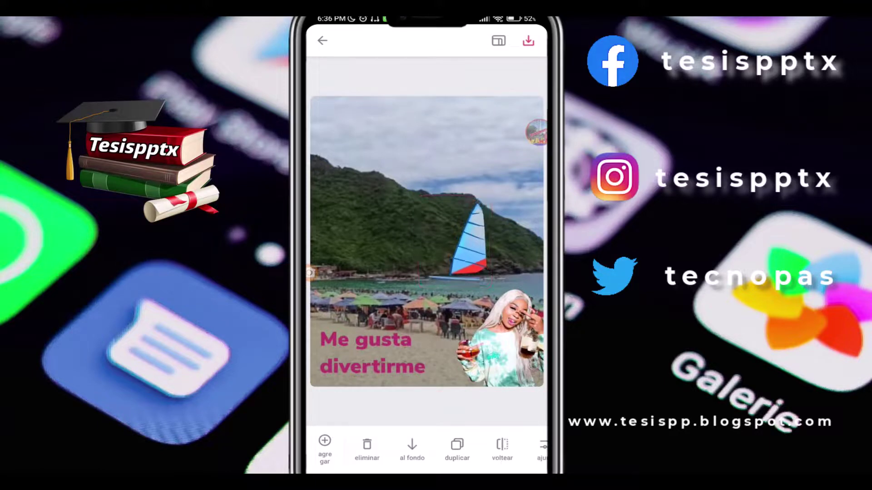
left_click_drag(489, 277, 486, 273)
left_click_drag(464, 246, 461, 262)
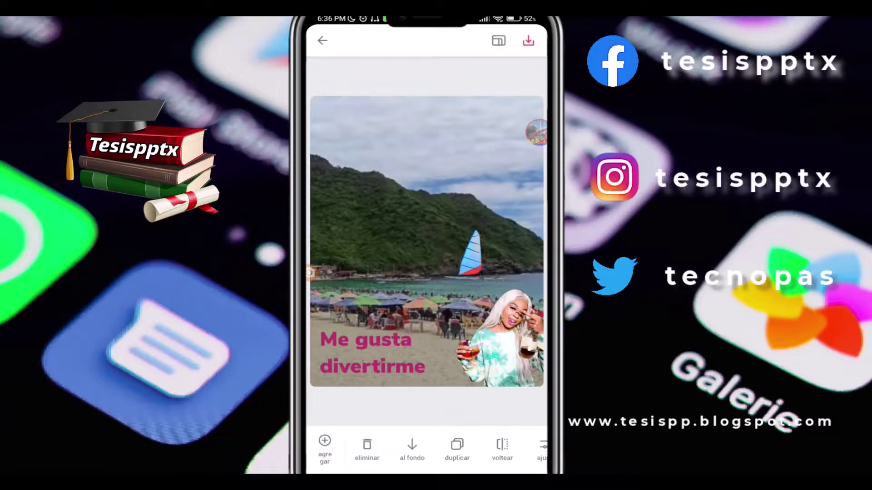